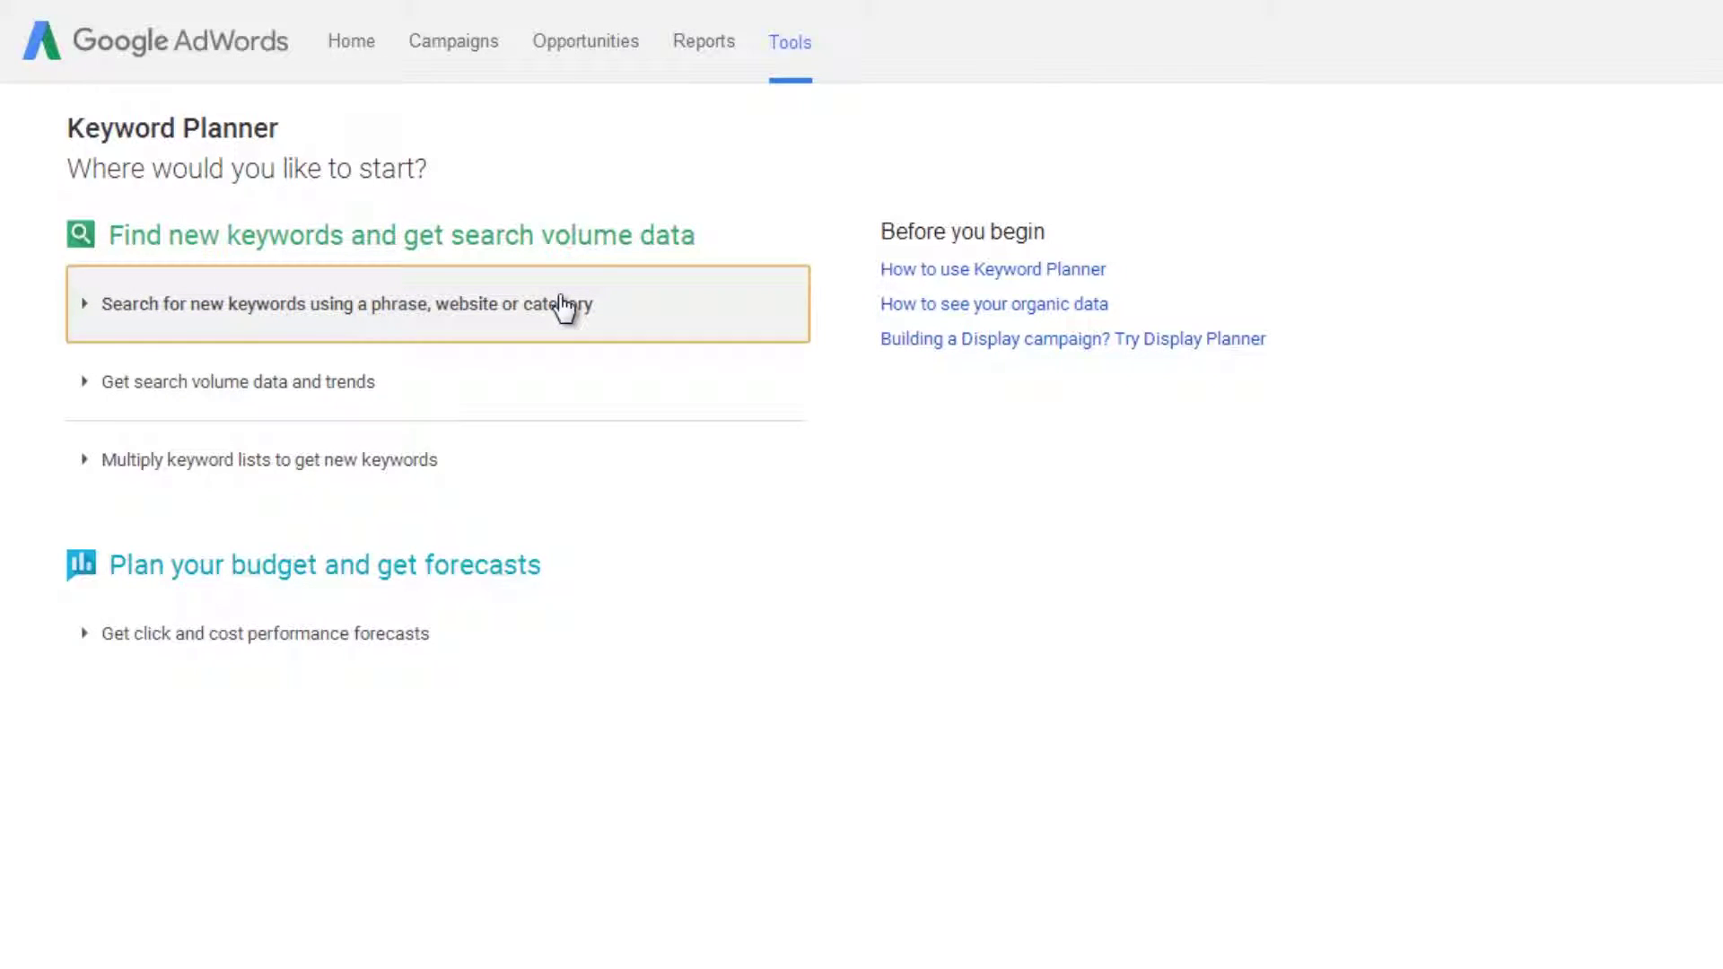
pyautogui.click(564, 308)
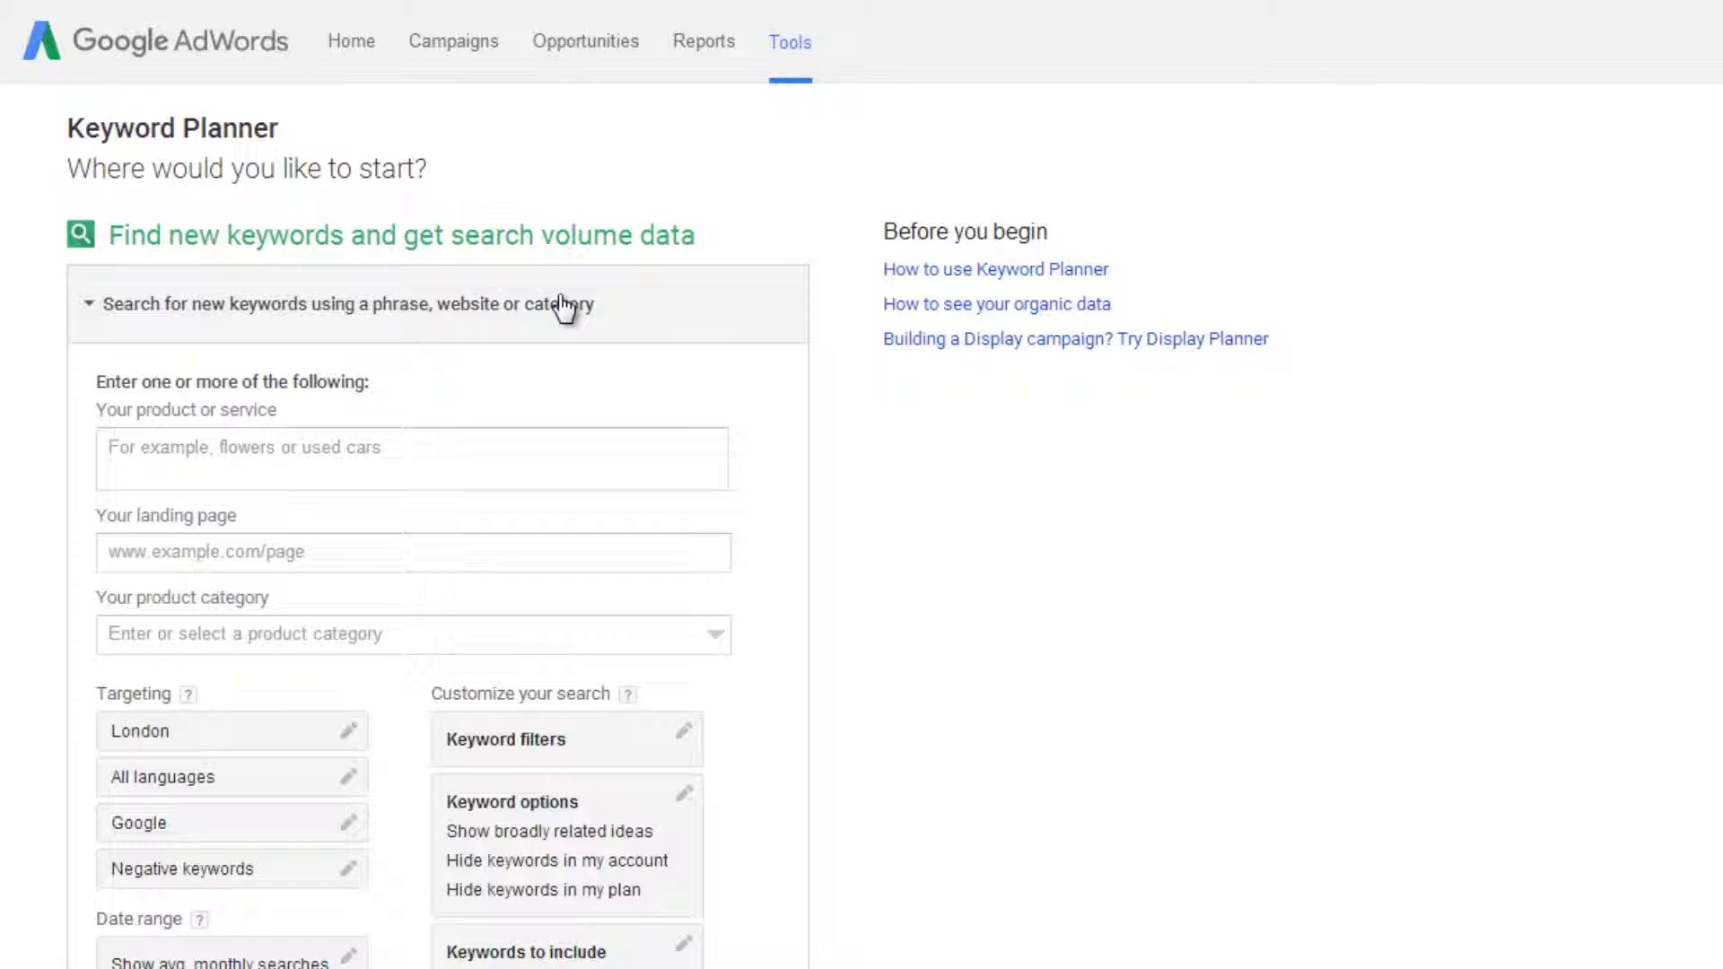
pyautogui.click(235, 450)
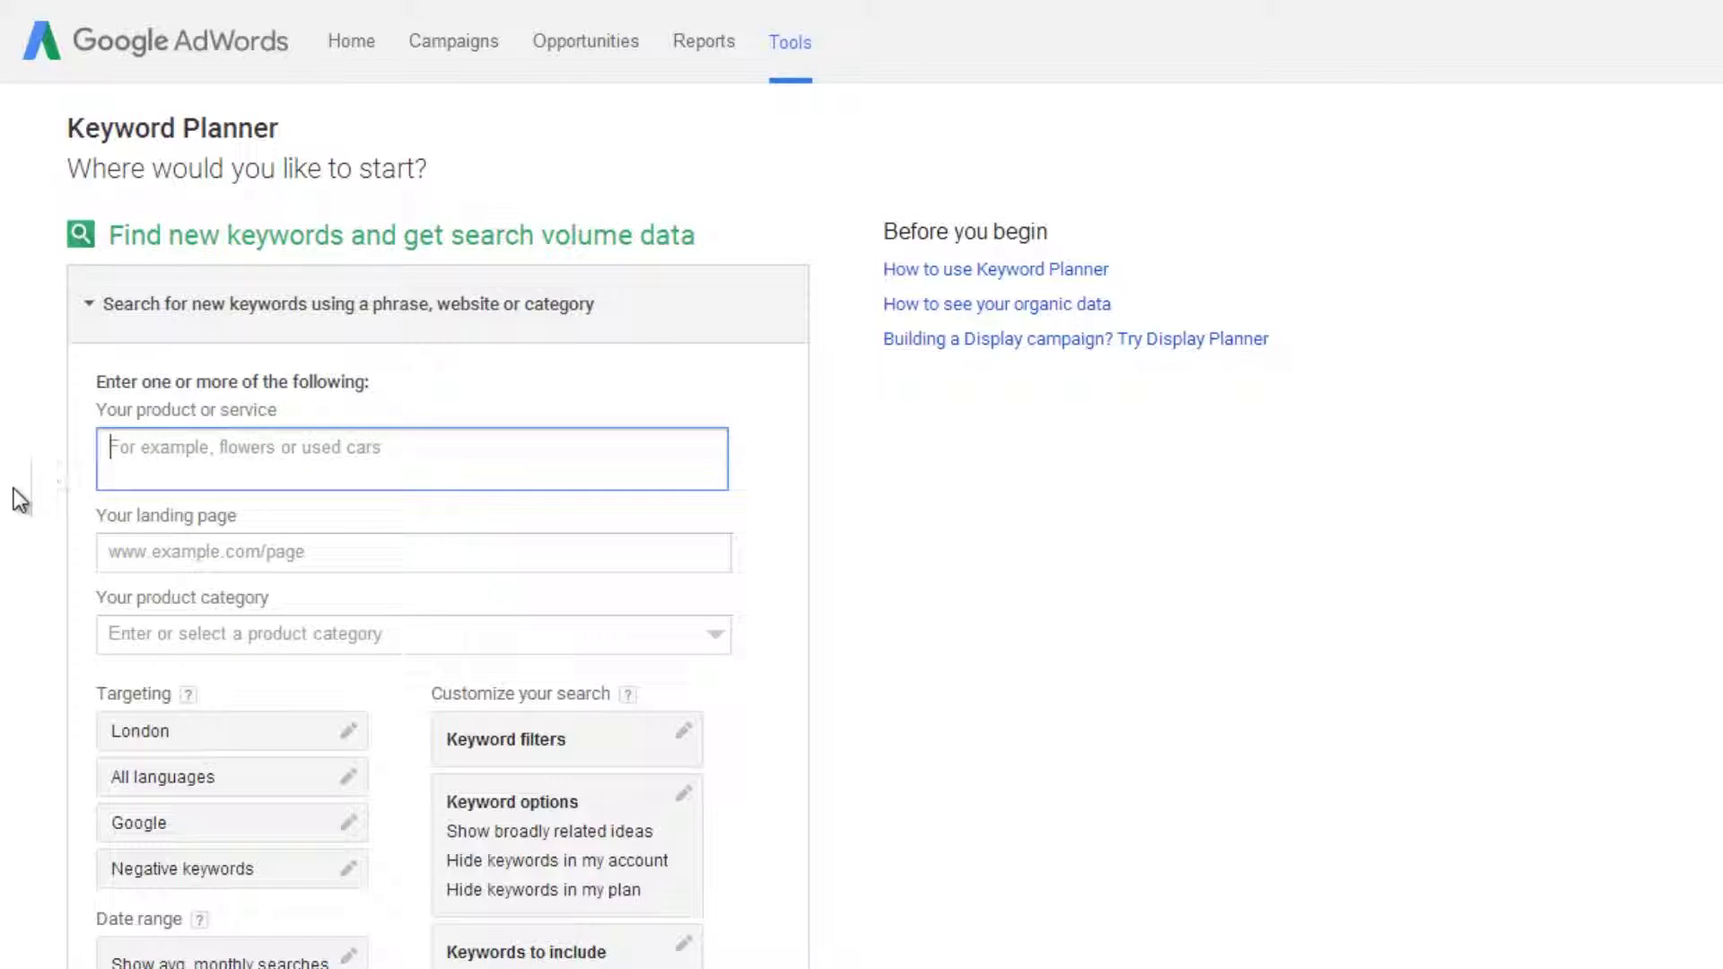
pyautogui.write('coffee ')
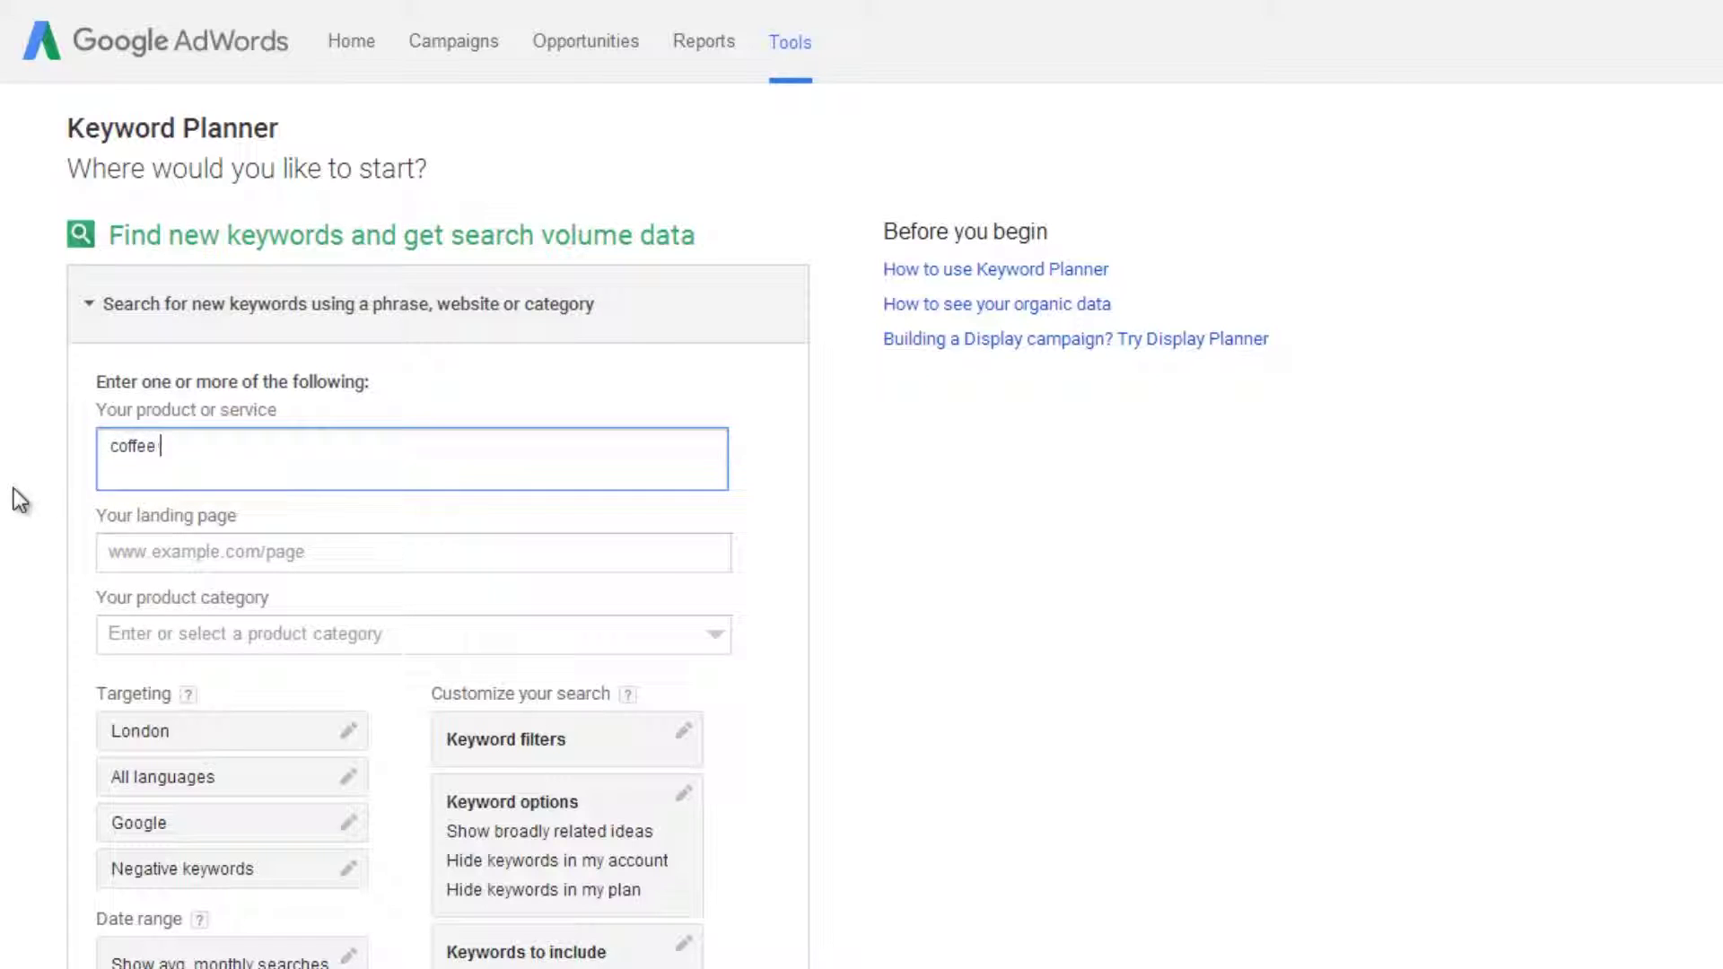
pyautogui.write('shop')
pyautogui.click(112, 552)
pyautogui.write('w')
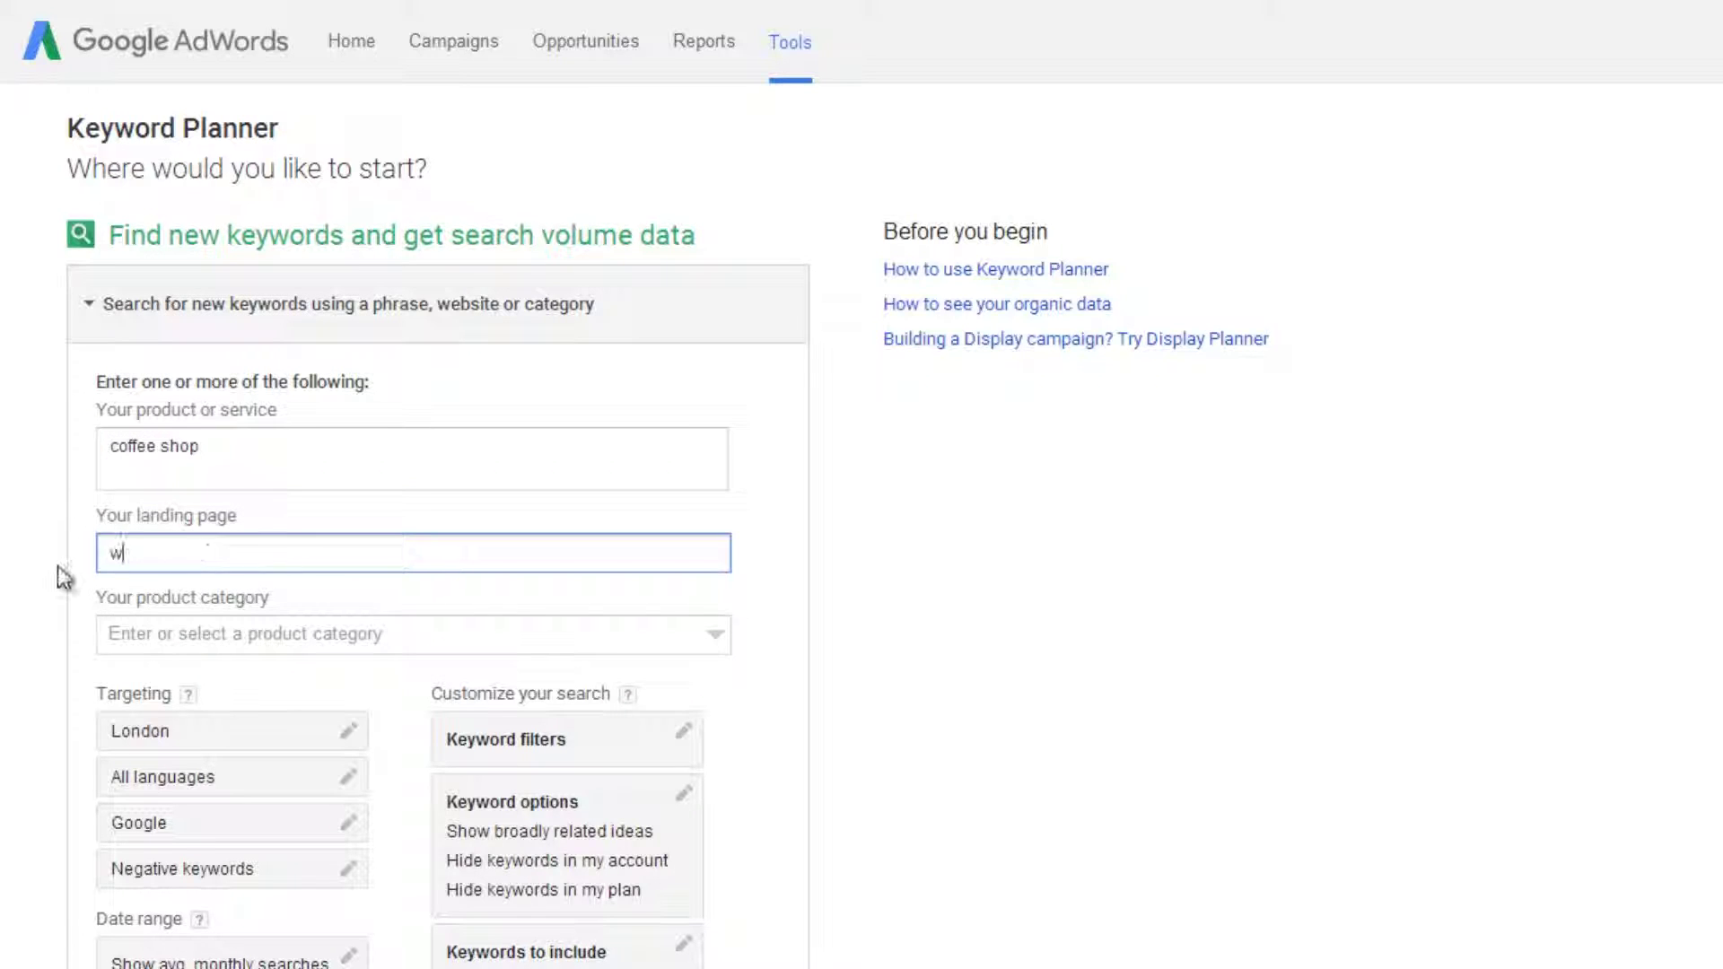
pyautogui.write('ww.londoncoffee')
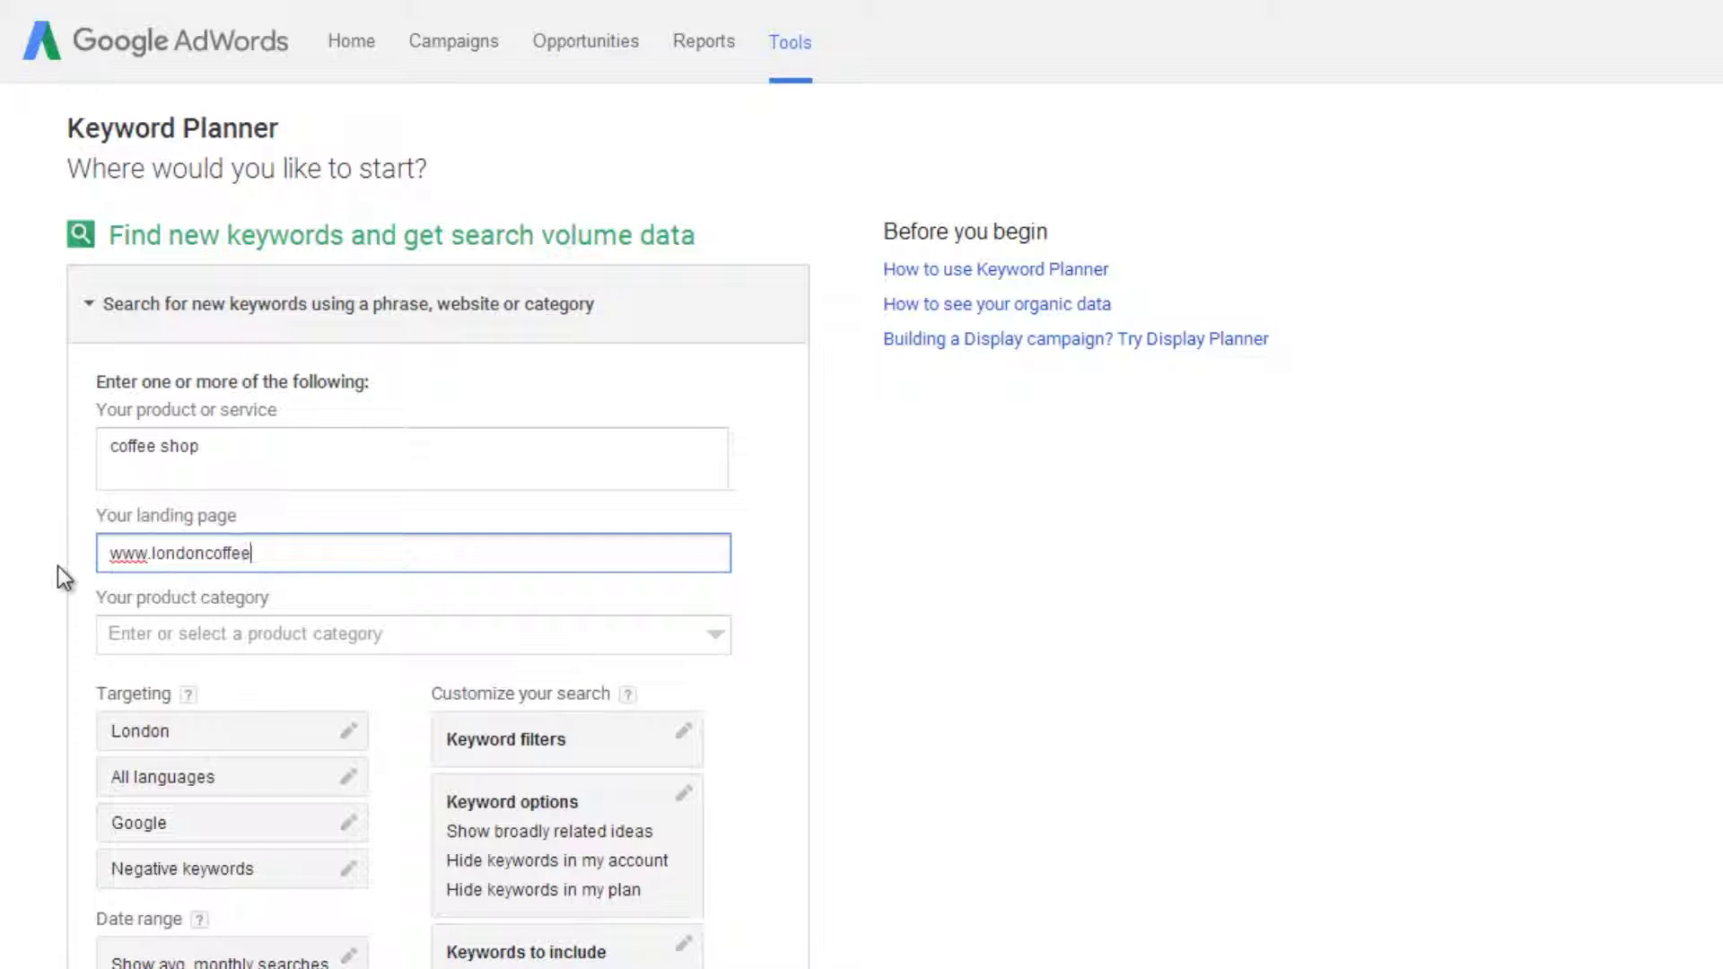
pyautogui.write('shop.com')
# Step: Set the category to Food & Groceries > Beverages > Coffee and get keyword ideas
pyautogui.click(727, 634)
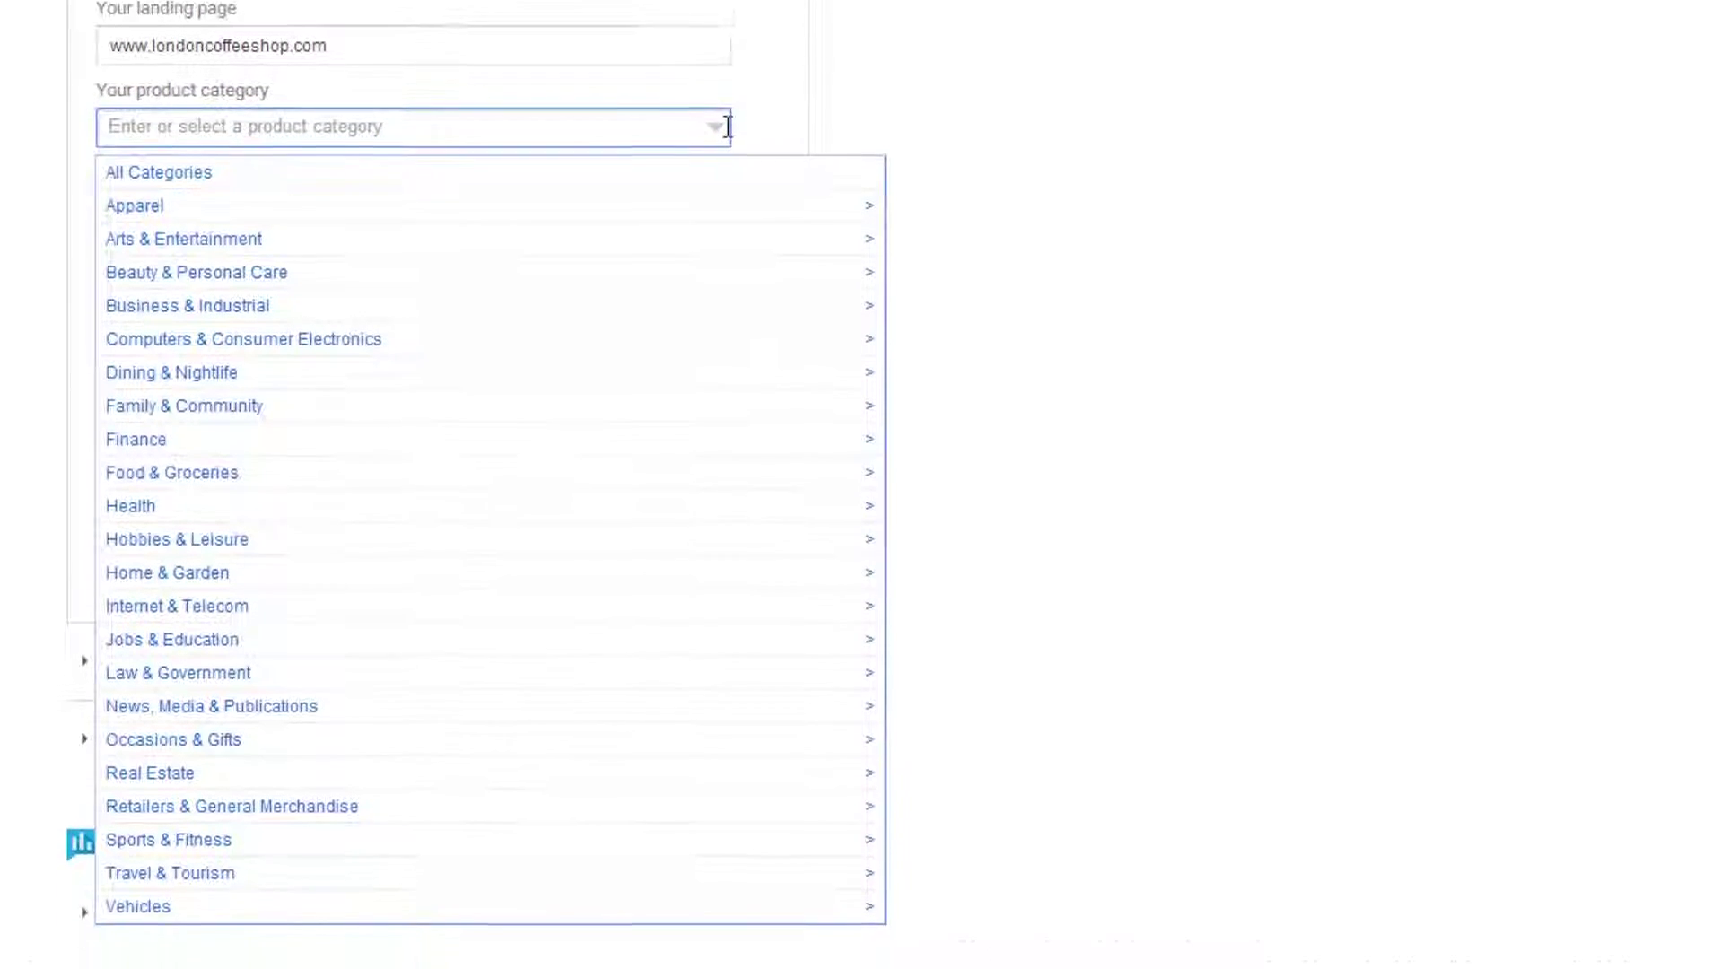
pyautogui.click(702, 460)
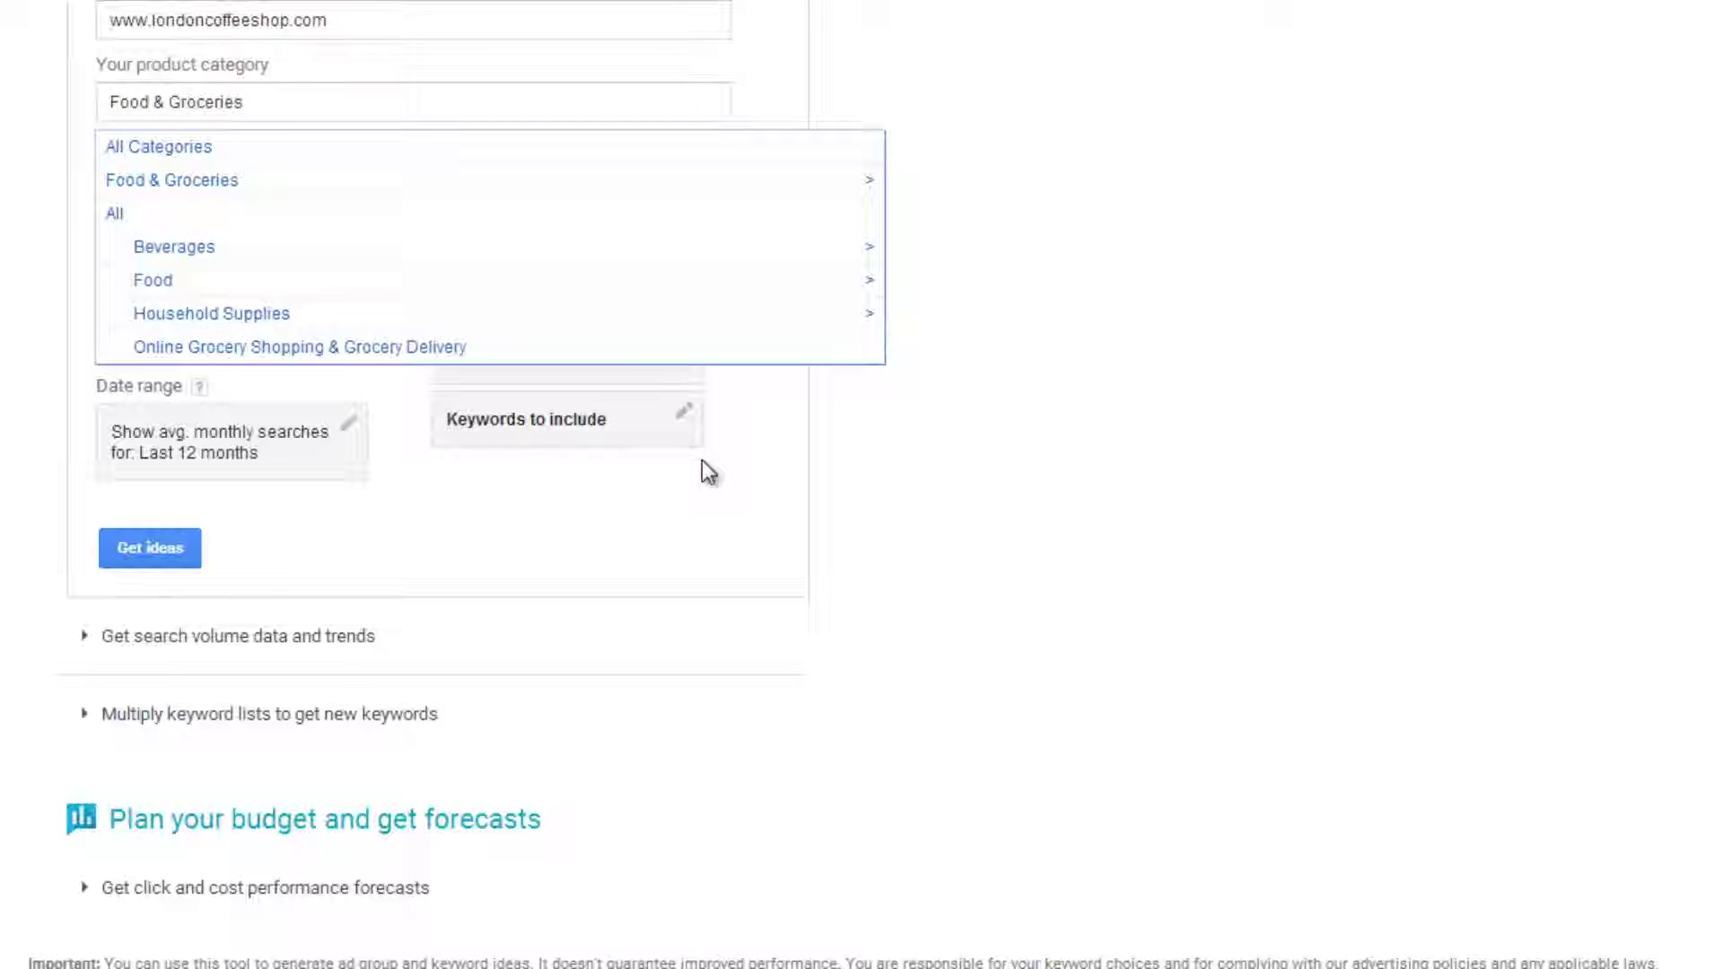
pyautogui.click(261, 256)
pyautogui.click(242, 384)
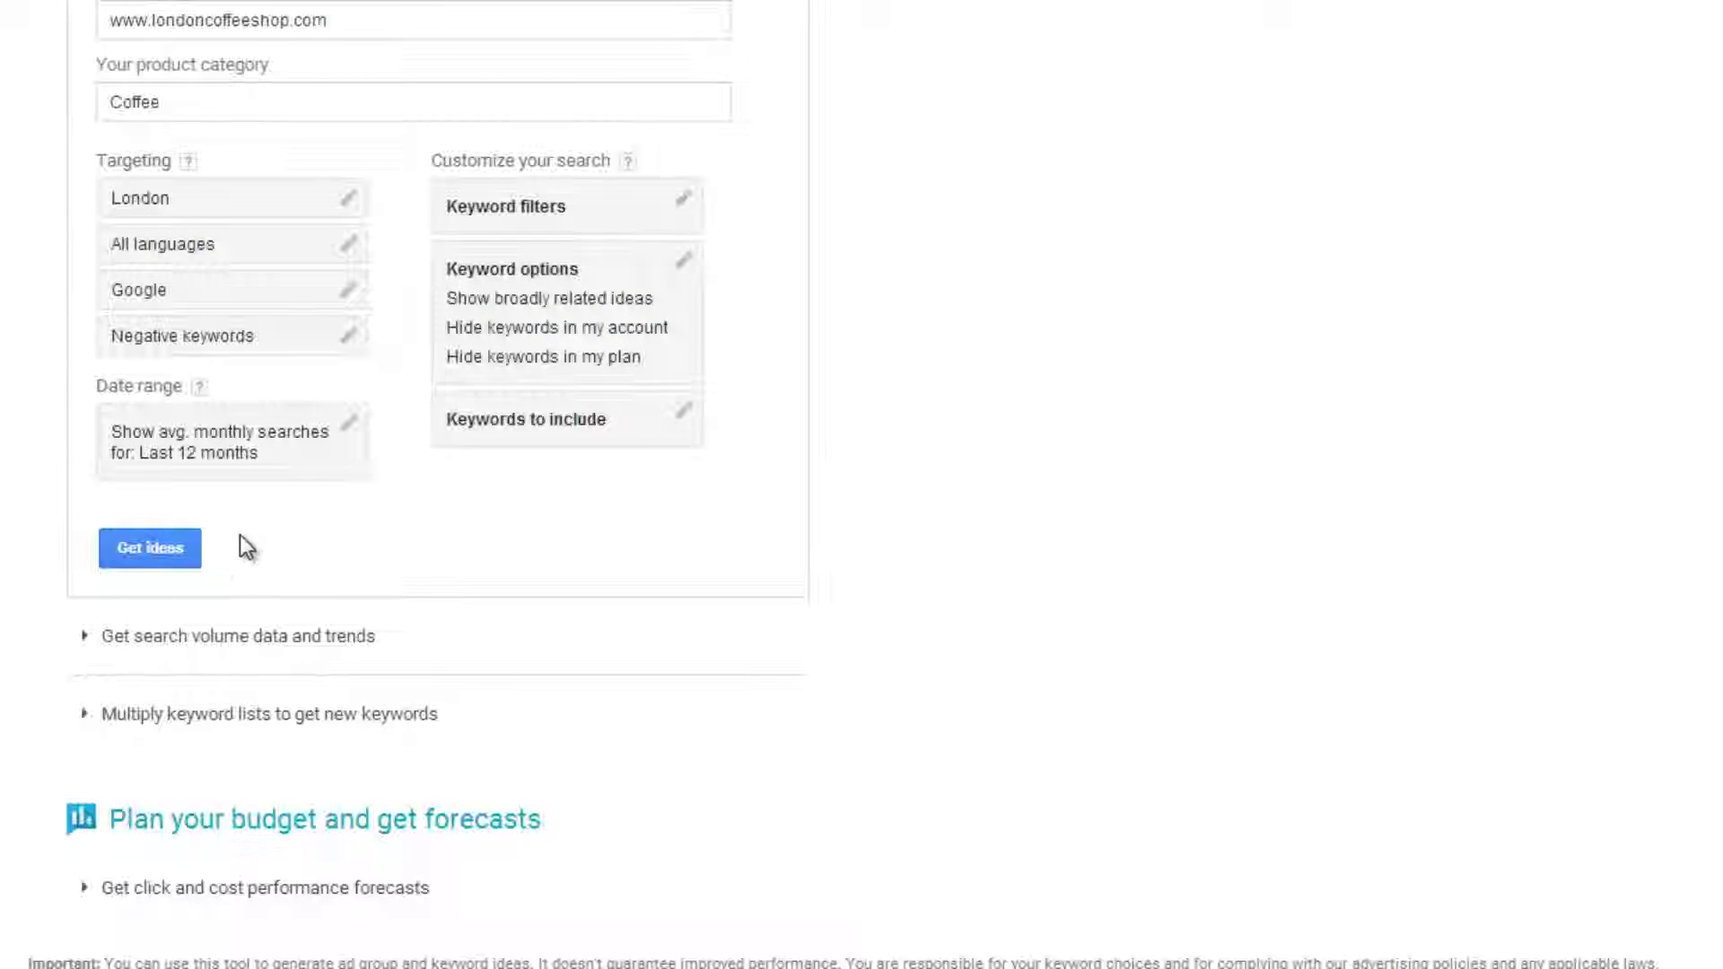
pyautogui.click(169, 553)
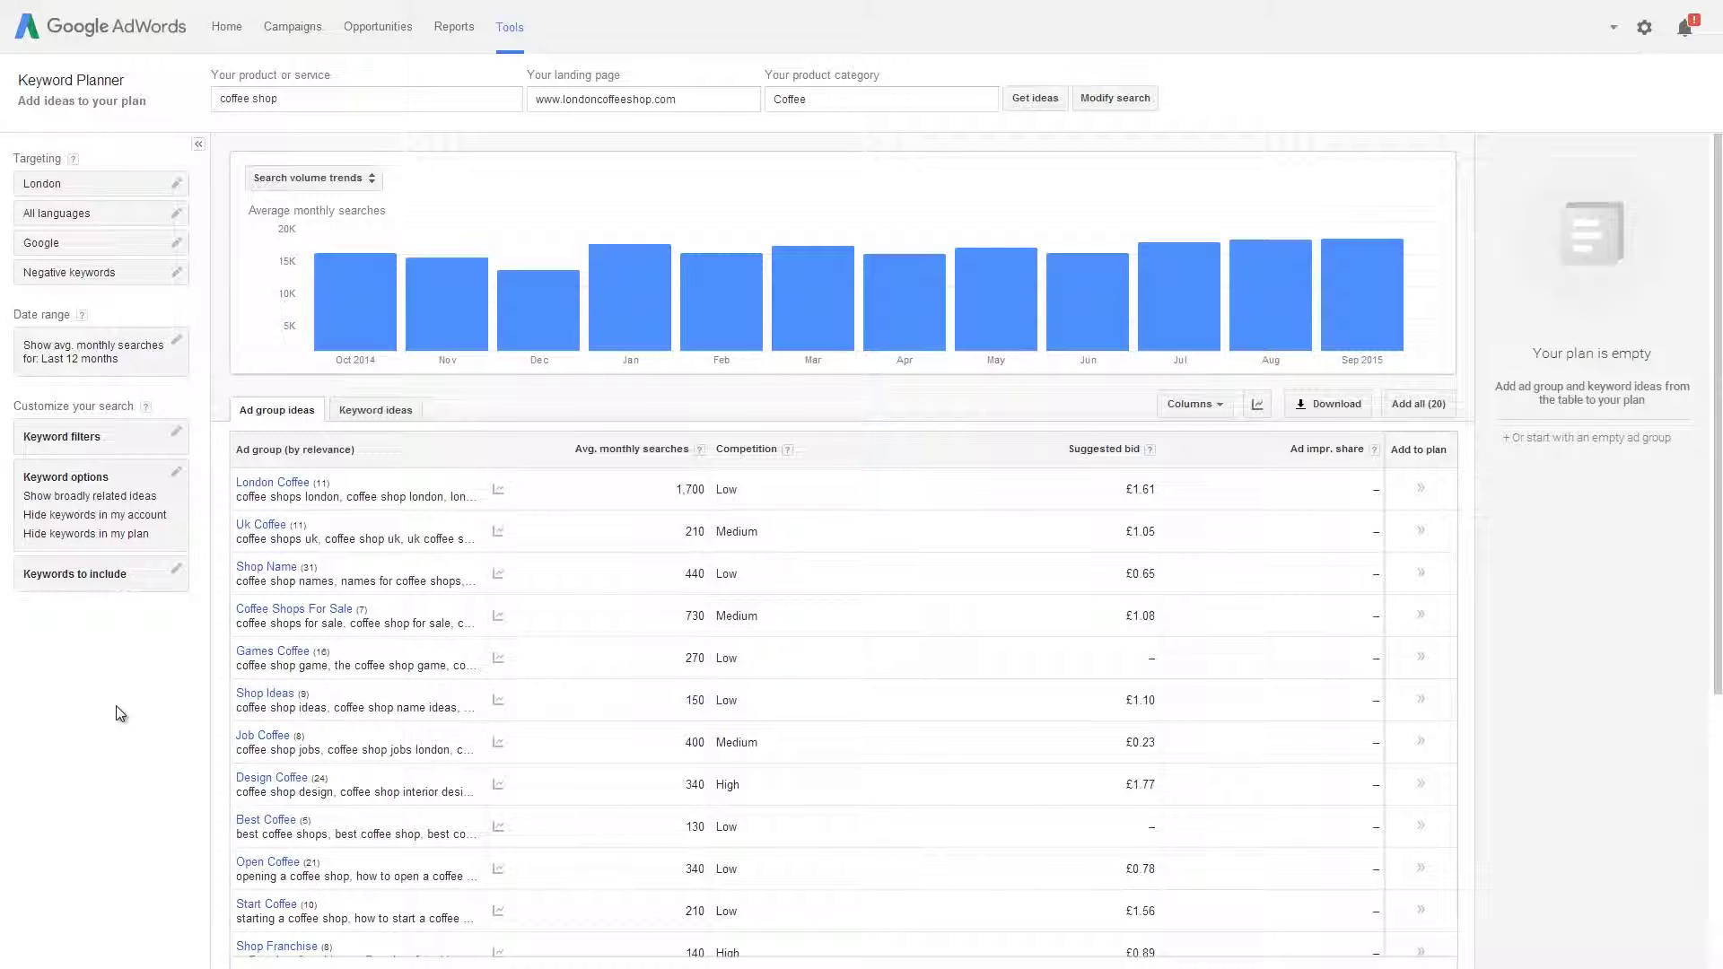
# Step: Add 'coffee shop london' and 'coffee shops in london' to the plan and open its download options
pyautogui.click(376, 410)
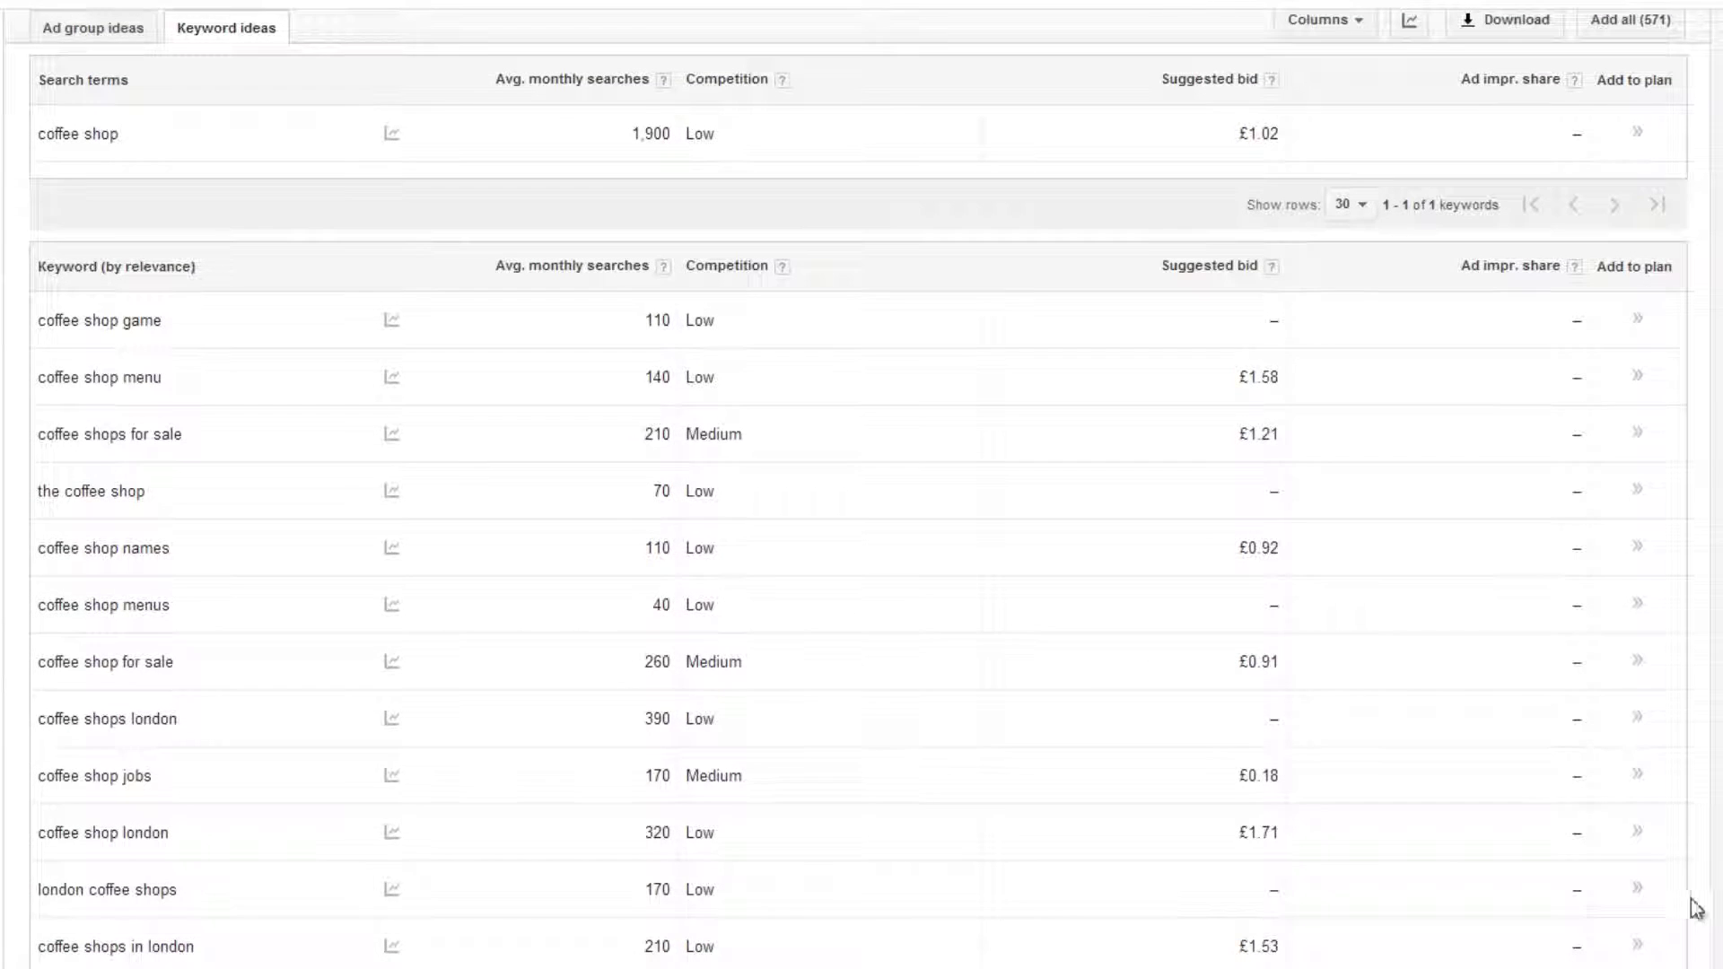
pyautogui.click(1636, 831)
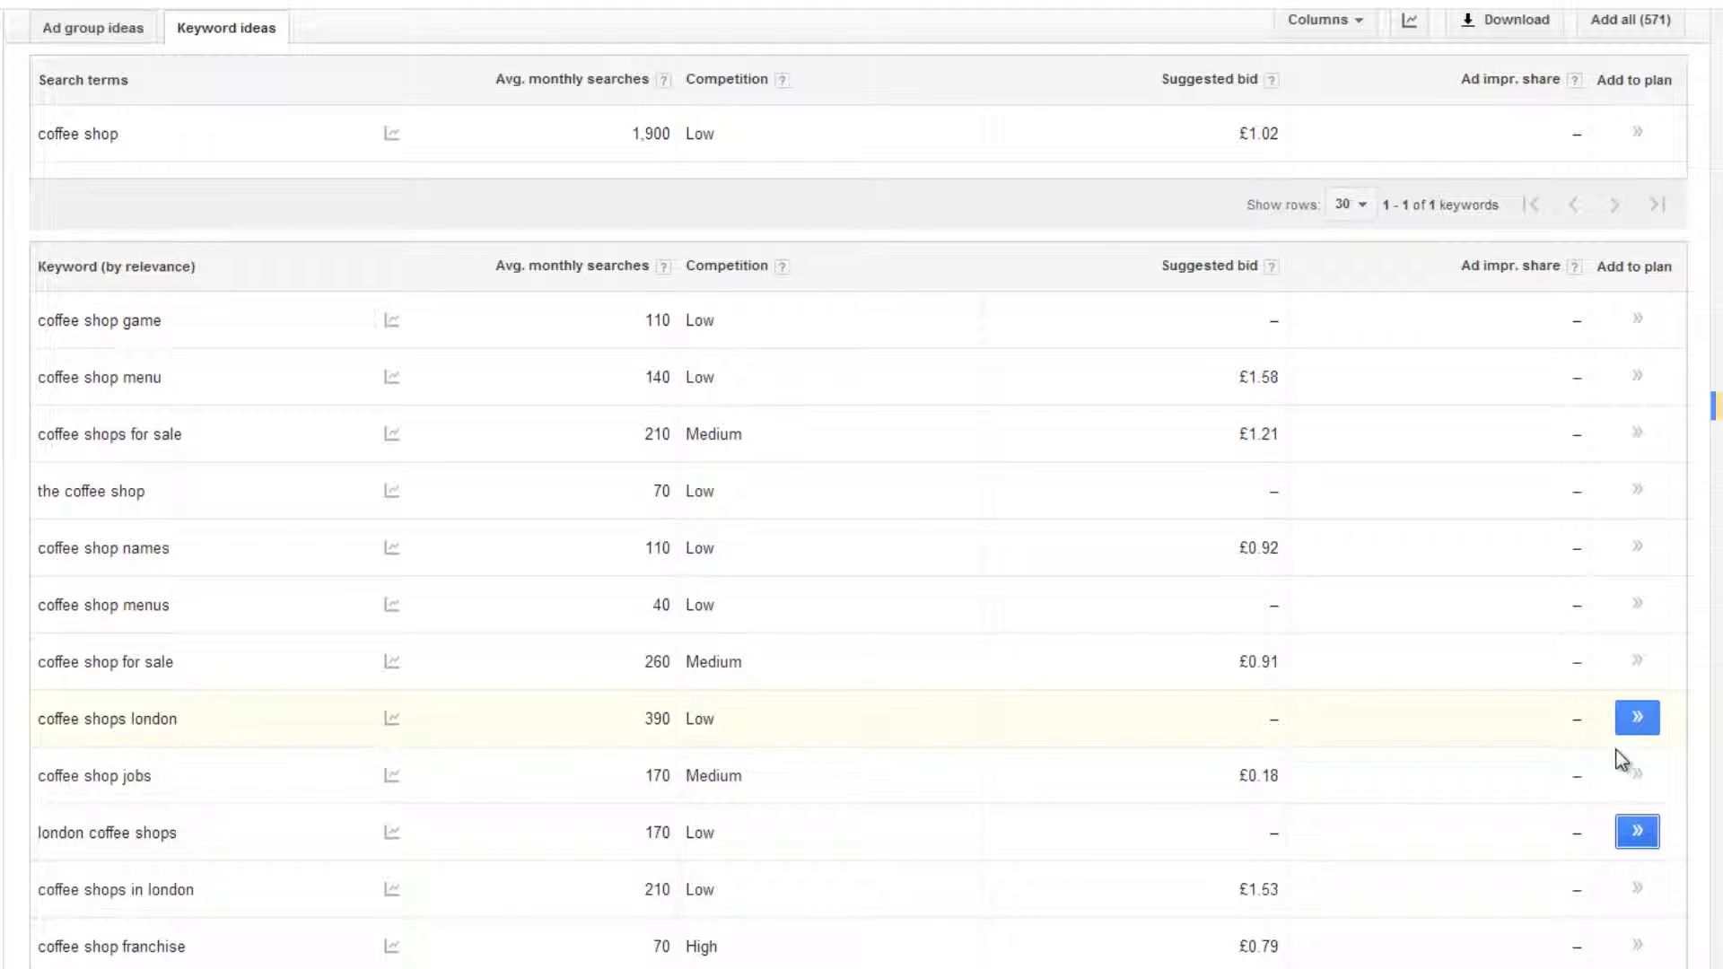
pyautogui.click(1637, 888)
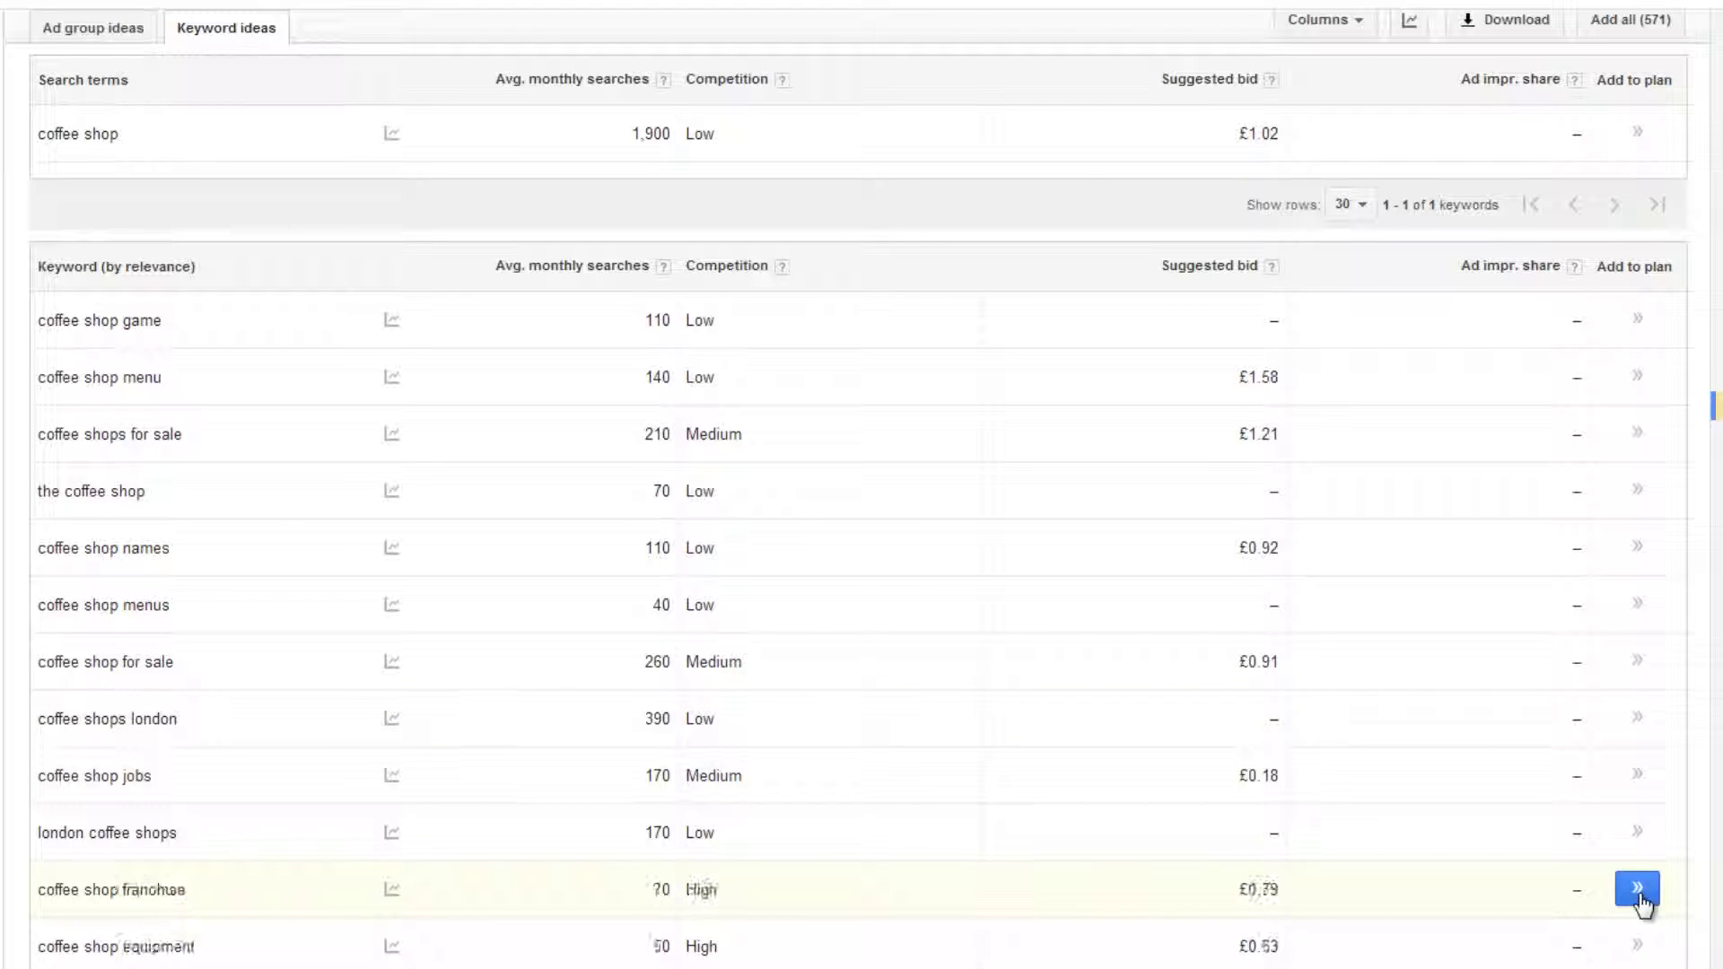
pyautogui.scroll(-10, 1640, 902)
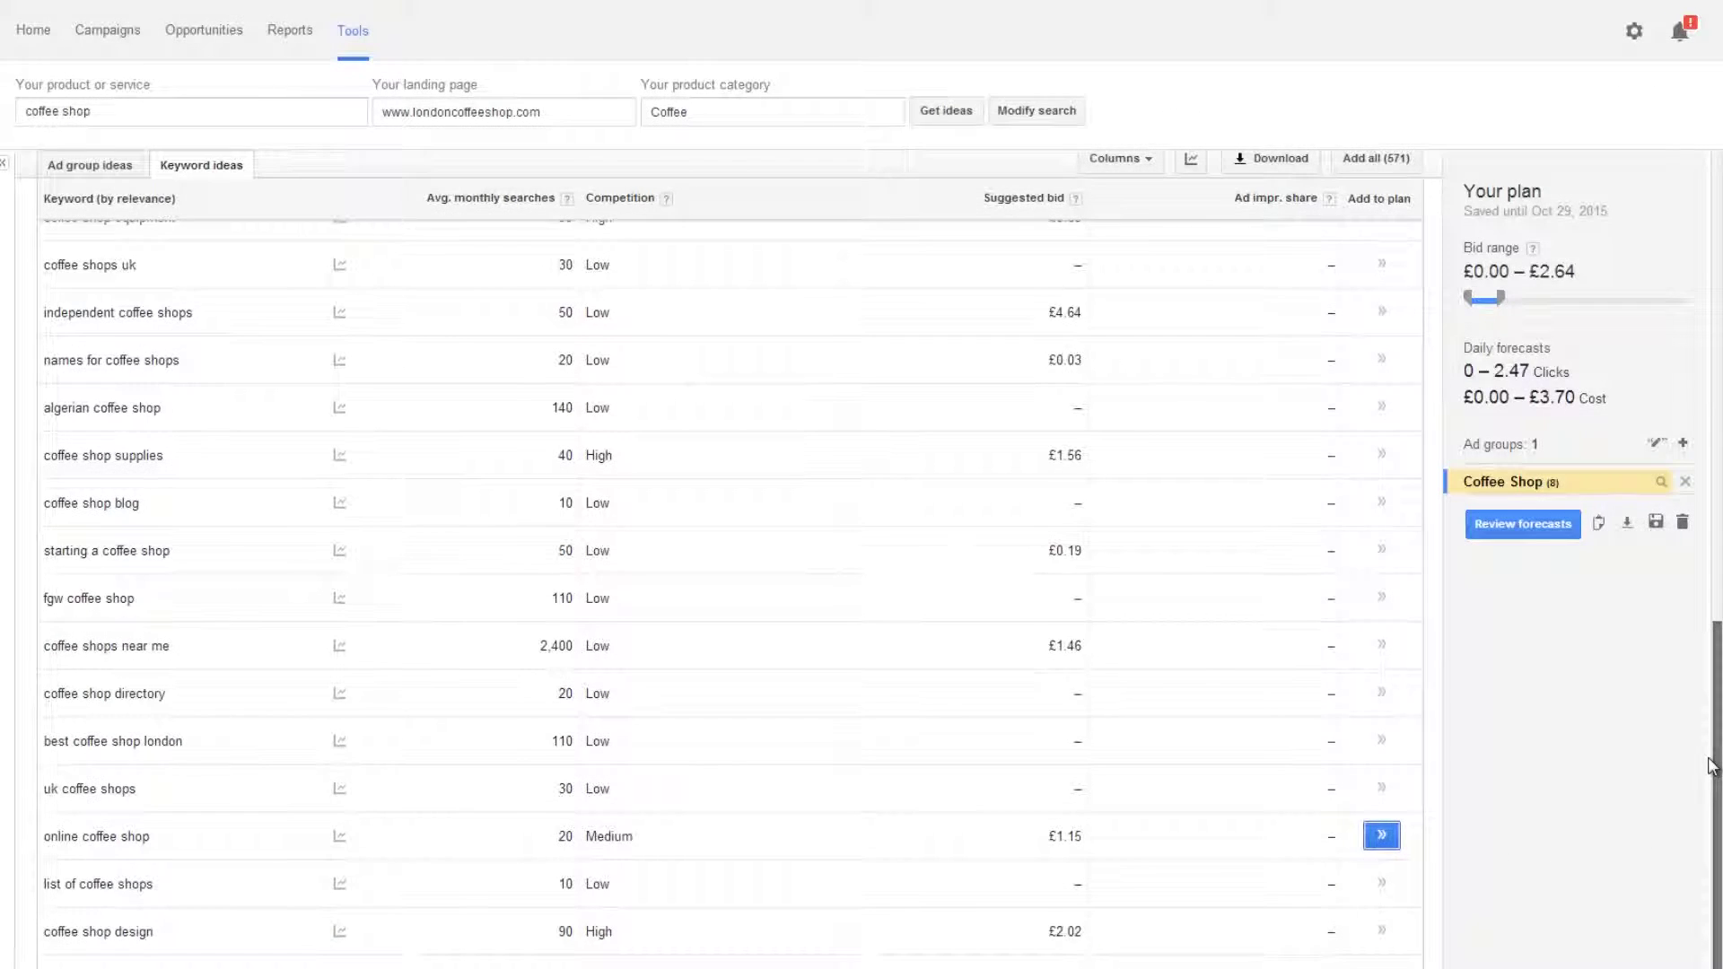
pyautogui.scroll(7, 1711, 767)
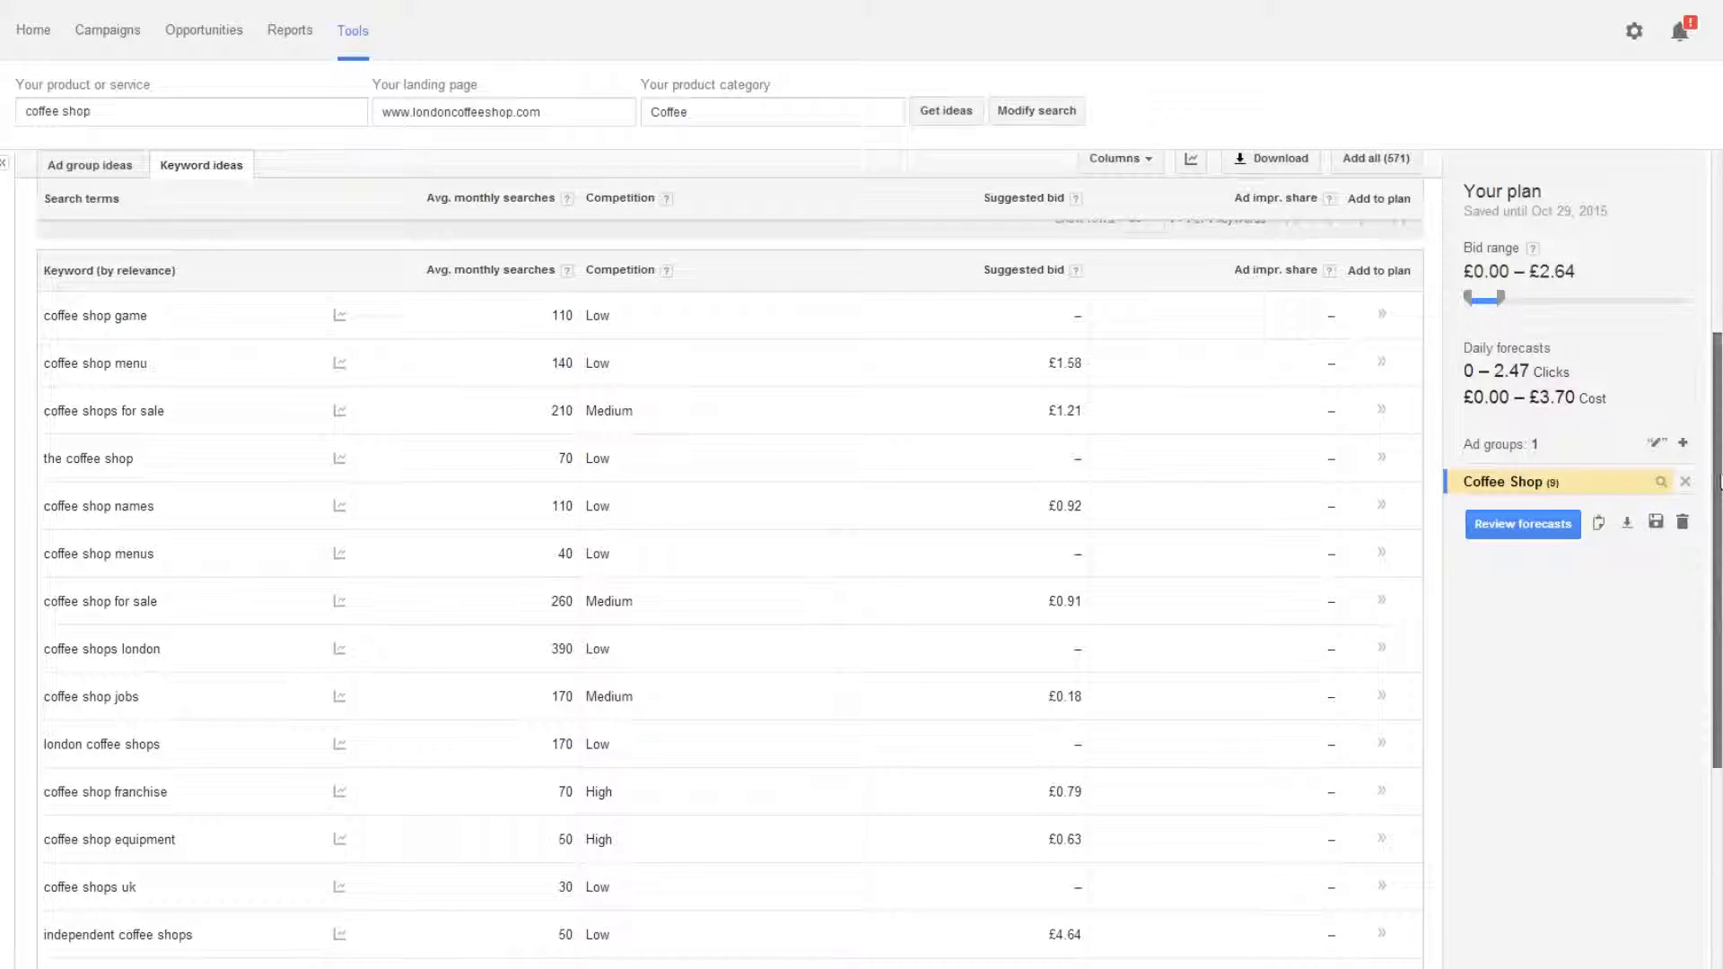
pyautogui.click(1626, 523)
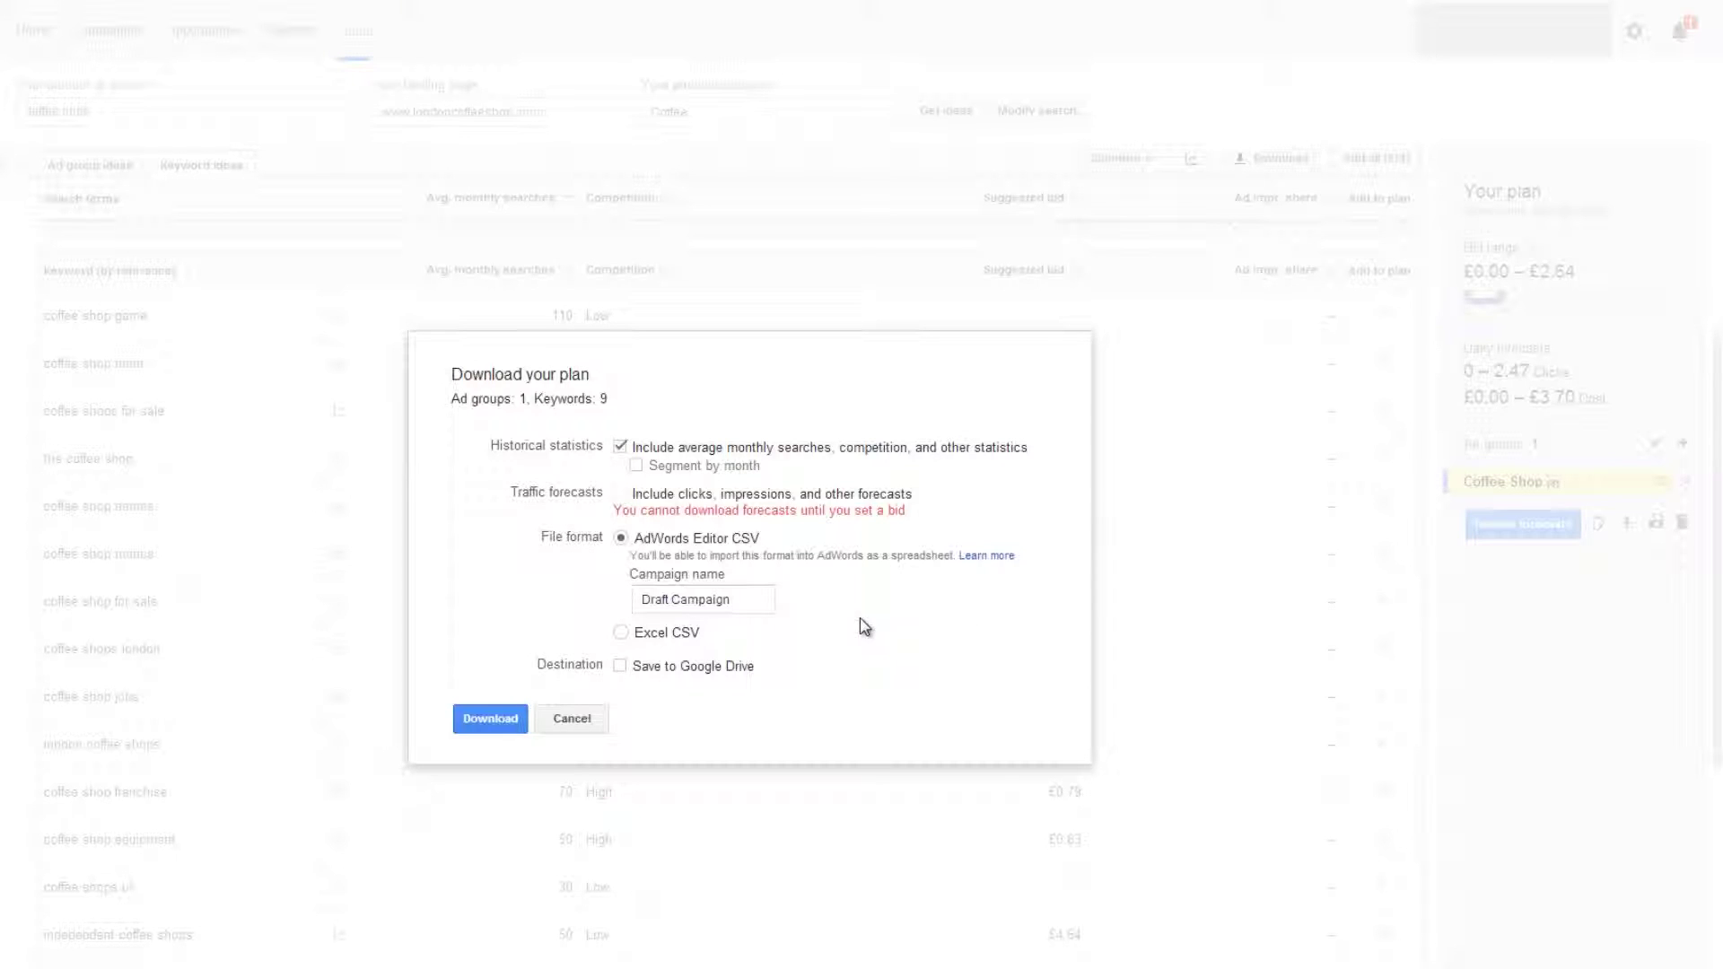
# Step: Download the plan as Excel CSV, then return to the search volume and trends form
pyautogui.click(620, 633)
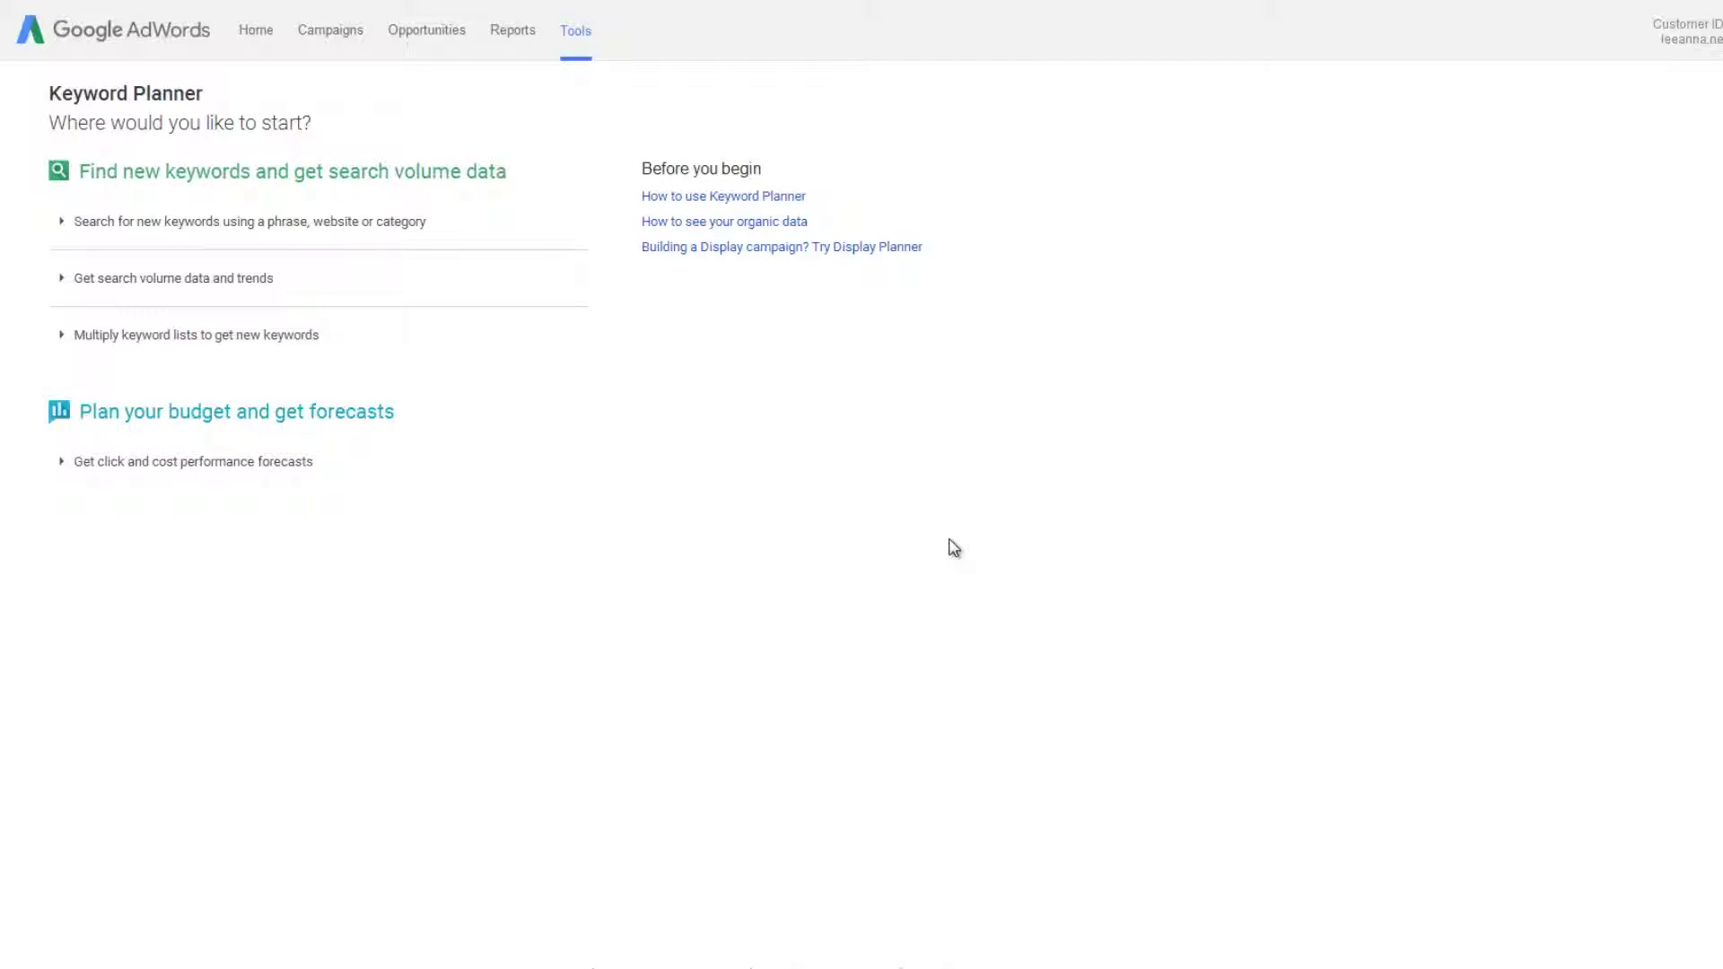
pyautogui.click(271, 280)
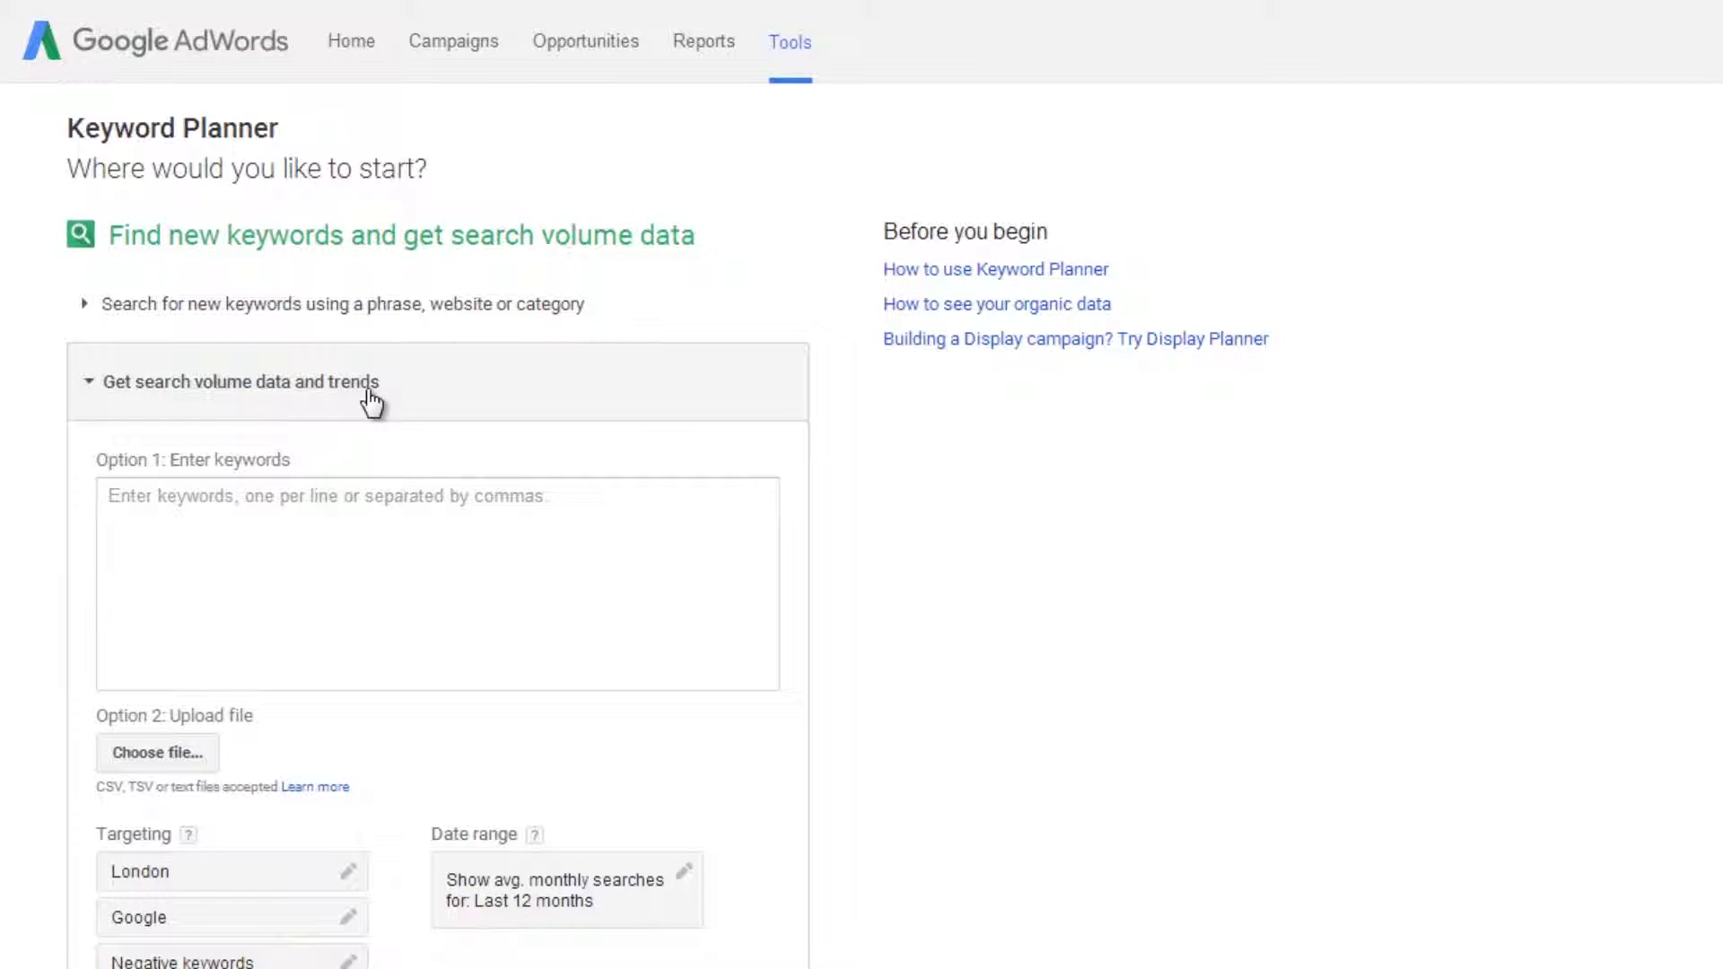
# Step: Paste the prepared London coffee shop keyword list and fetch its monthly search volumes
pyautogui.click(116, 496)
pyautogui.write('best coffee shop in london coffee shop near me london coffee shop list of coffee shops fresh coffee london freshly brewed coffee london local coffee in london')
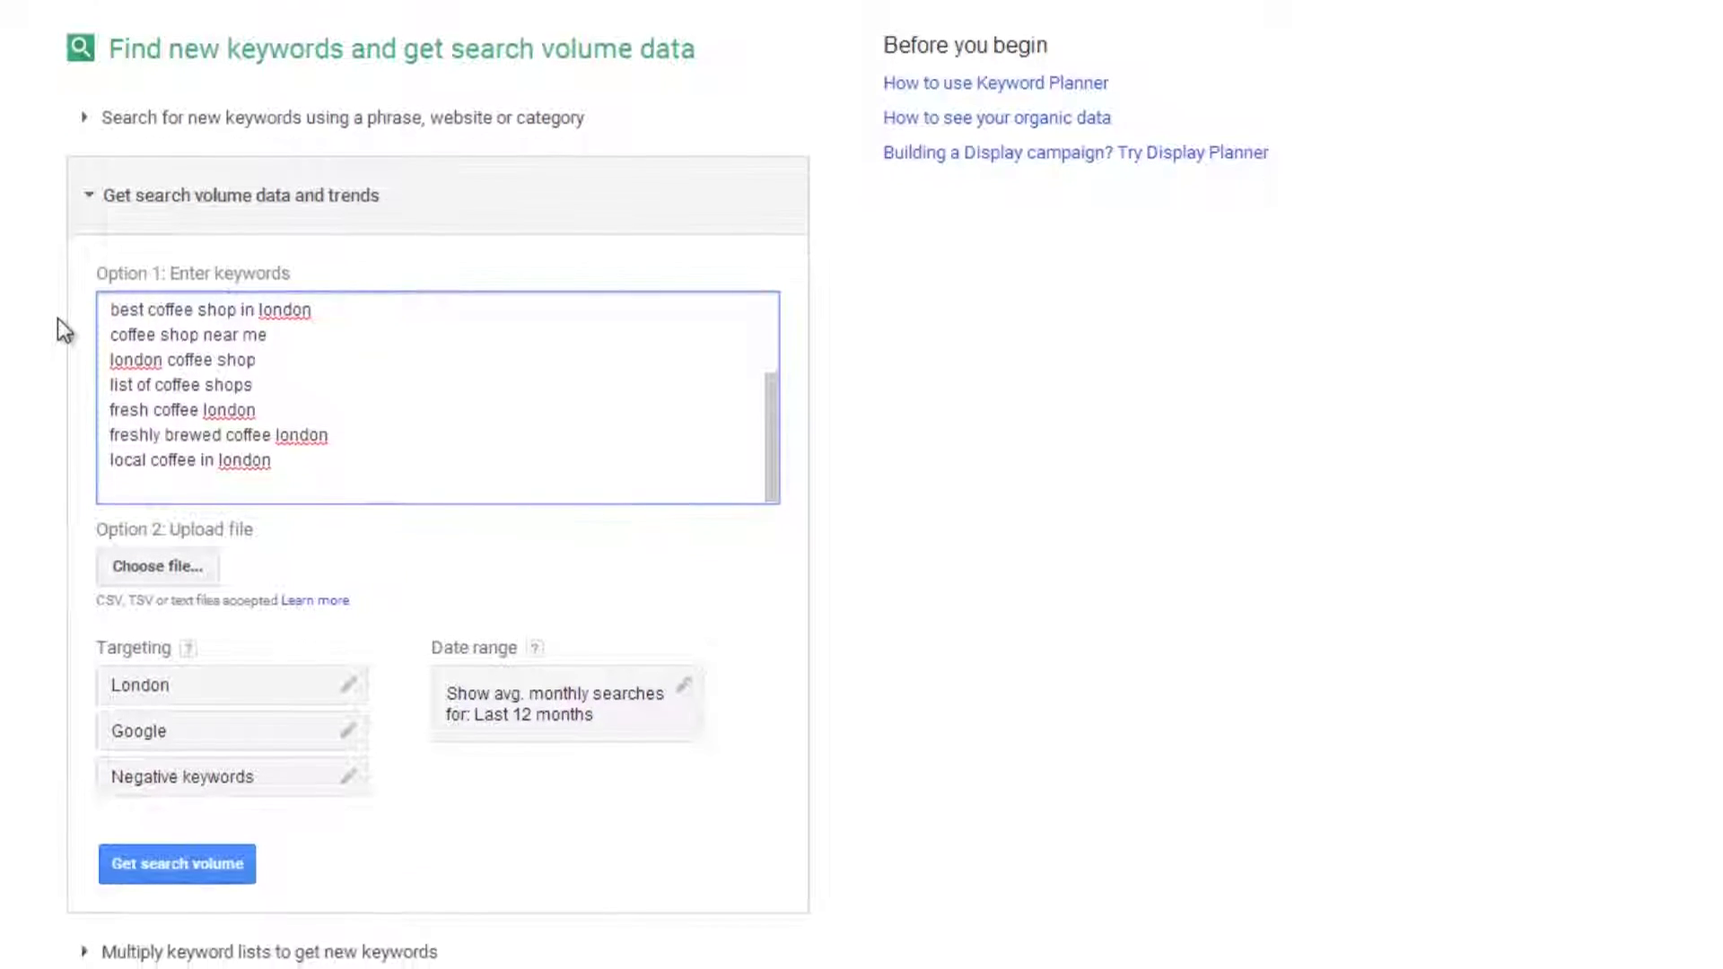
pyautogui.click(162, 862)
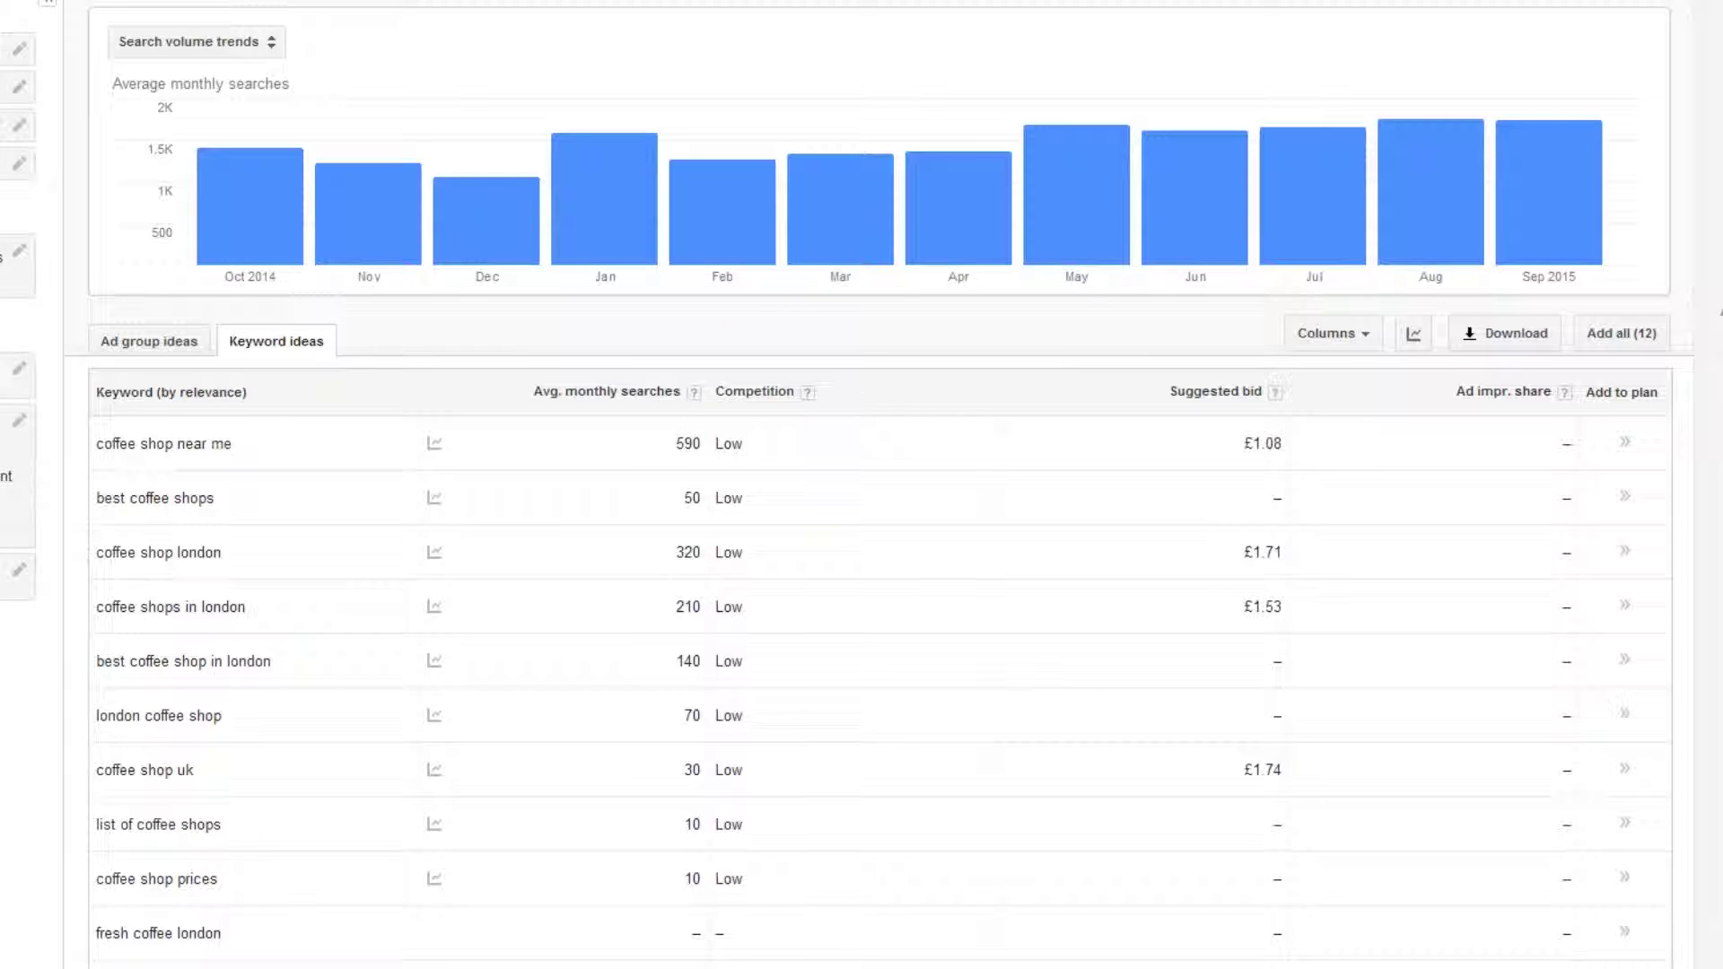
# Step: Add coffee shop near me, best coffee shops, london coffee shop and others to the plan, then open its download options
pyautogui.click(1624, 442)
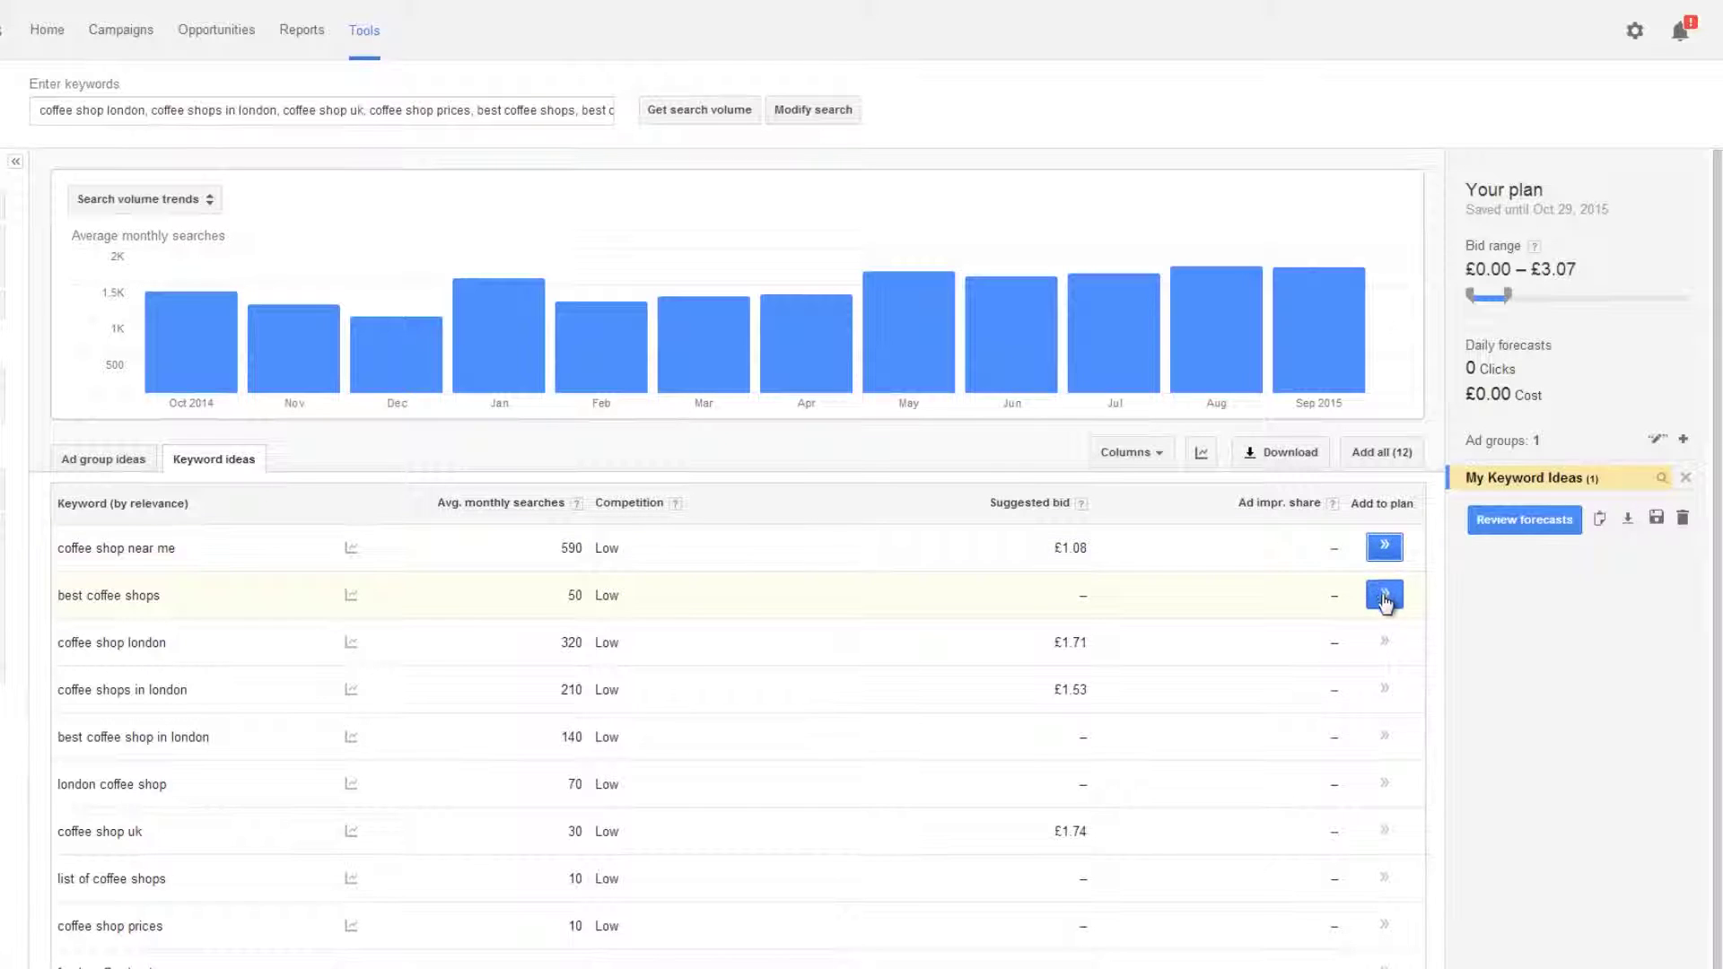
pyautogui.click(1384, 596)
pyautogui.click(1384, 641)
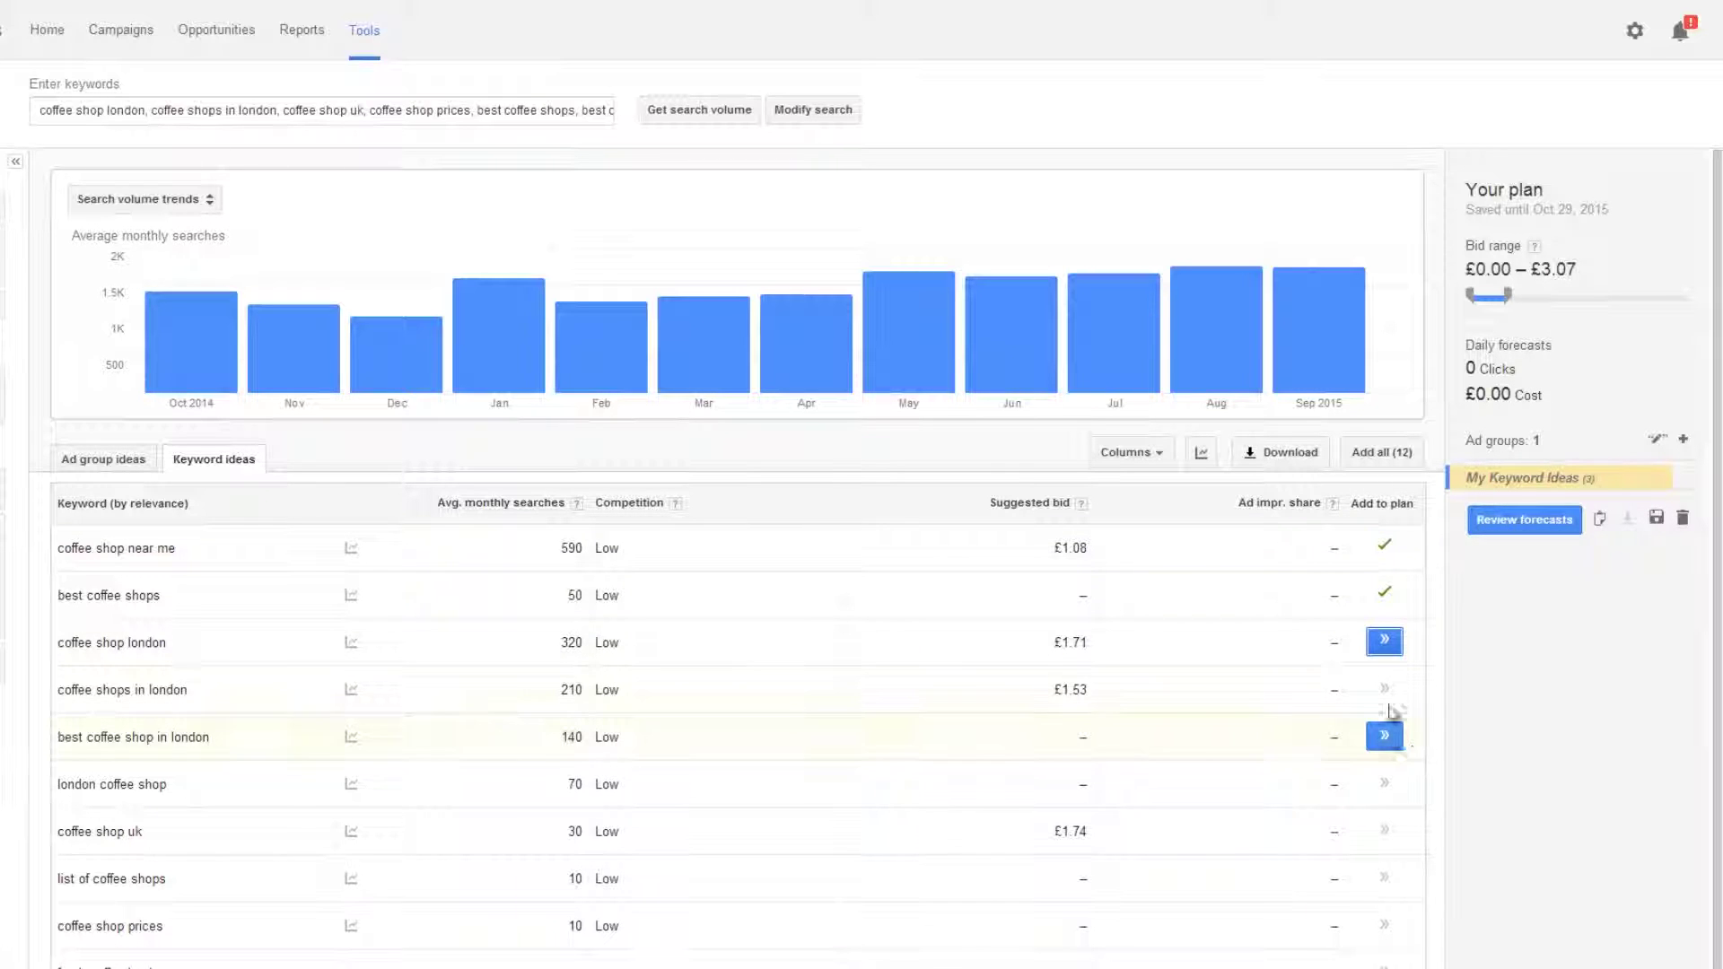
pyautogui.click(1384, 689)
pyautogui.click(1384, 736)
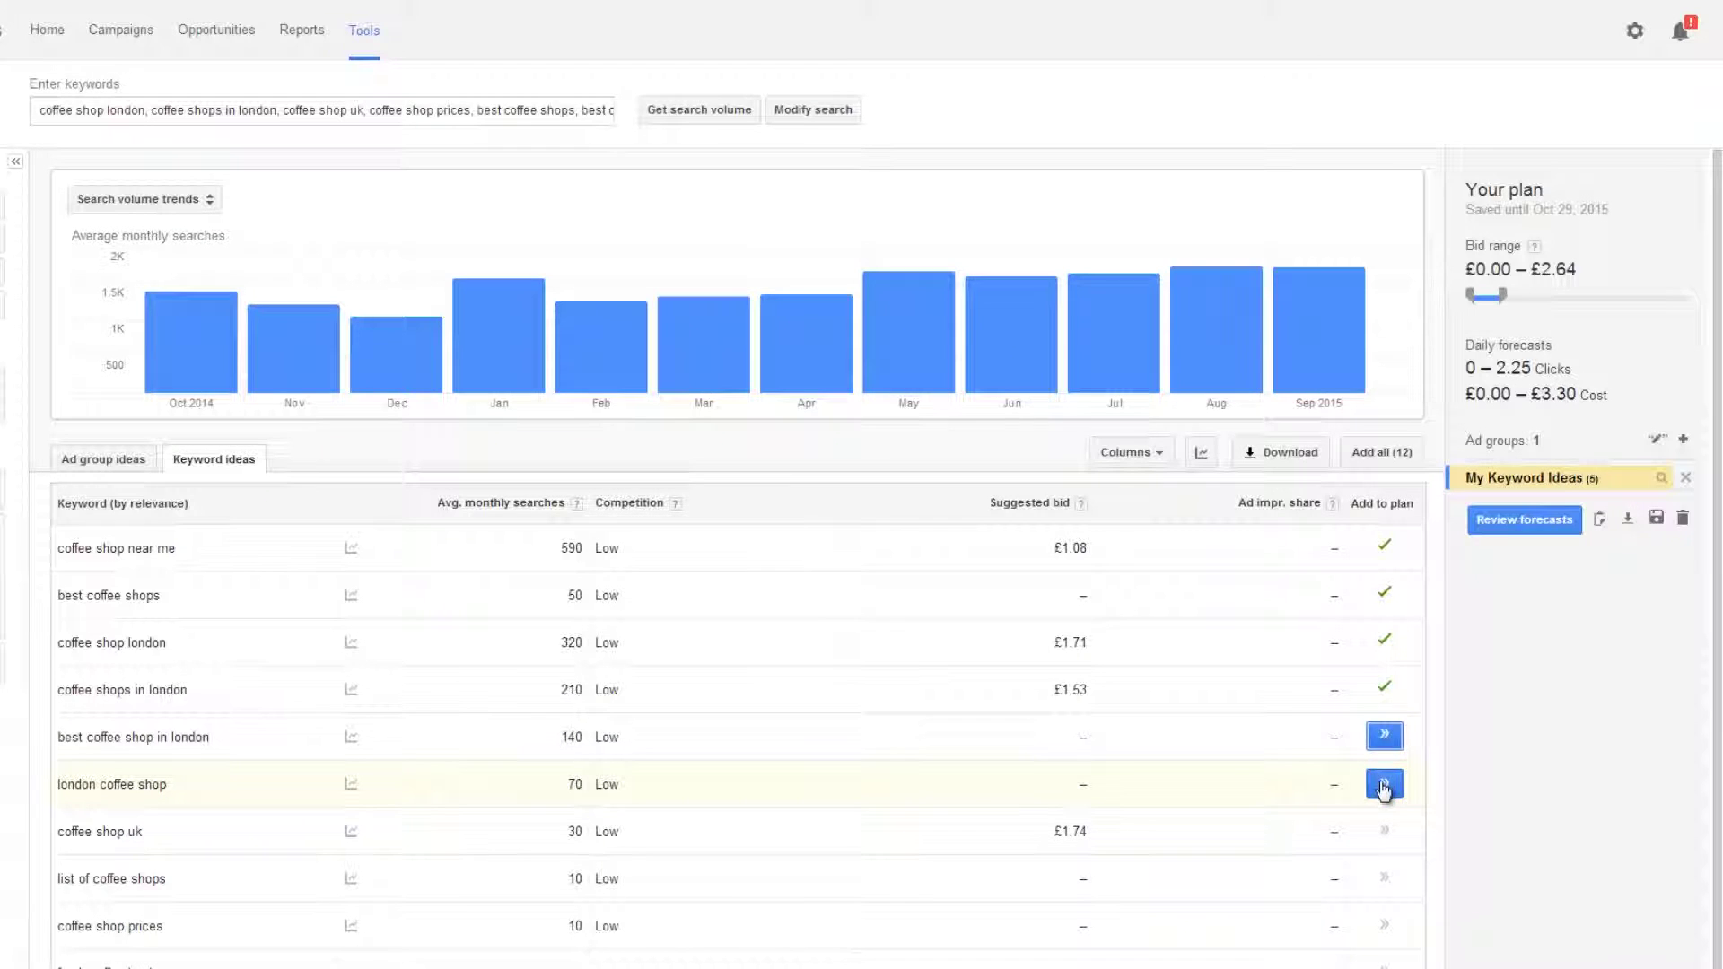
pyautogui.click(1383, 786)
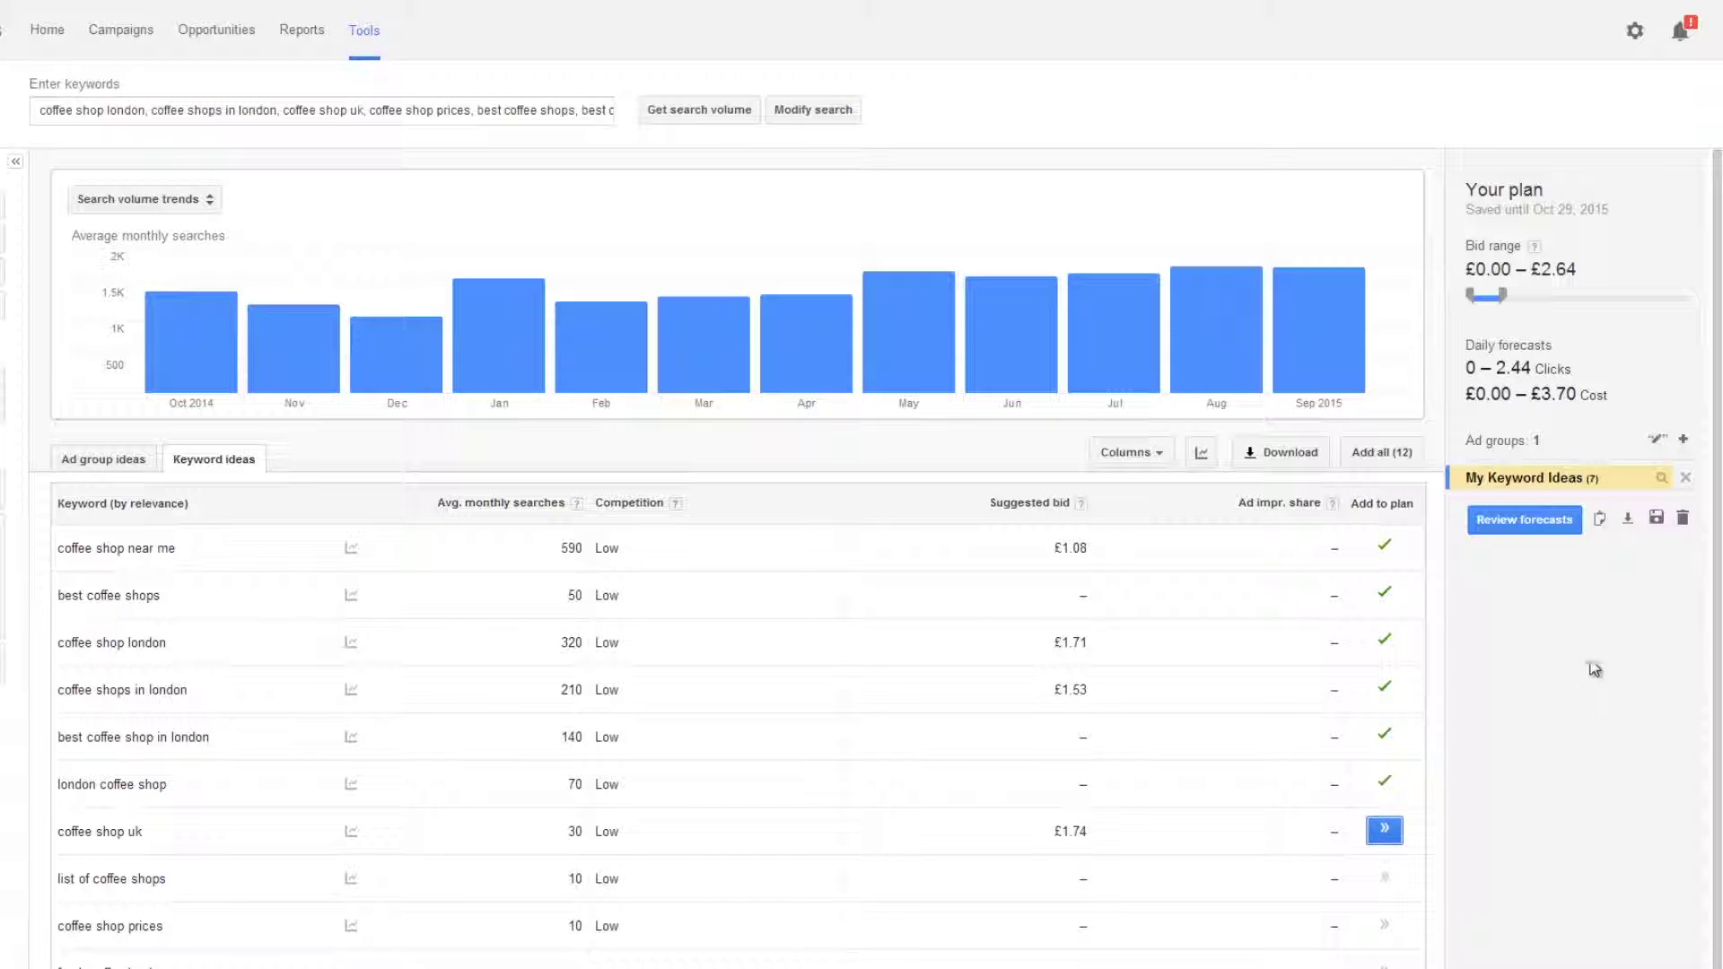
pyautogui.click(1627, 519)
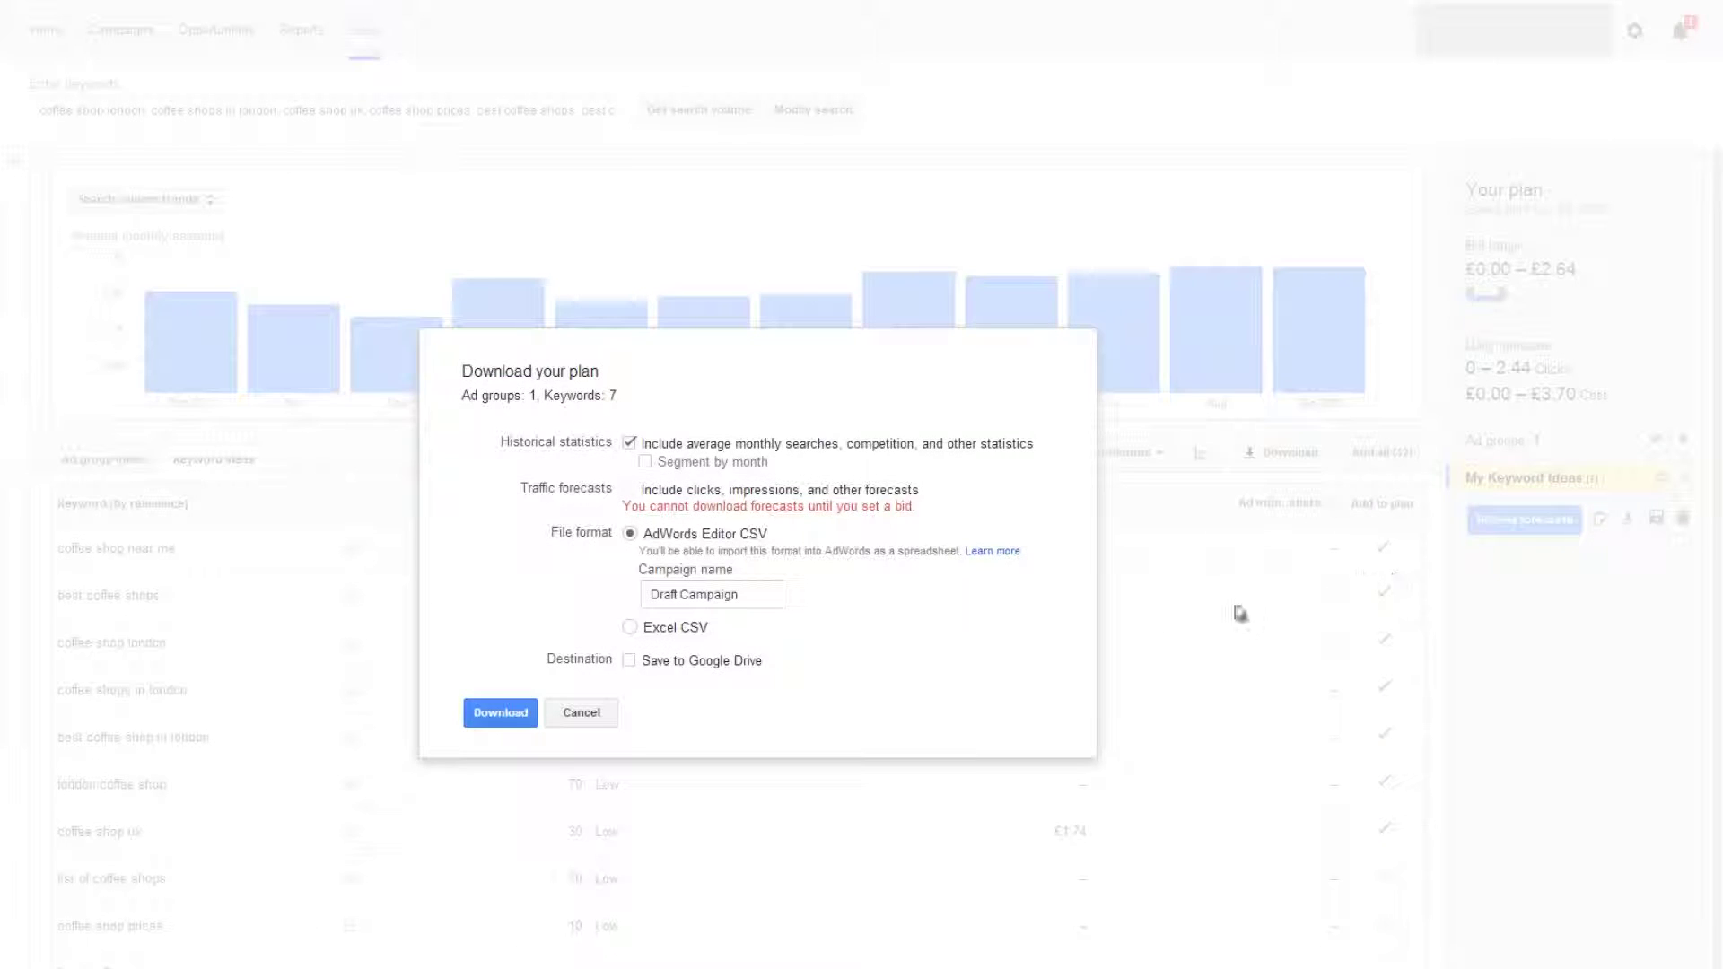
# Step: Choose Excel CSV as the download format for the seven-keyword plan
pyautogui.click(629, 626)
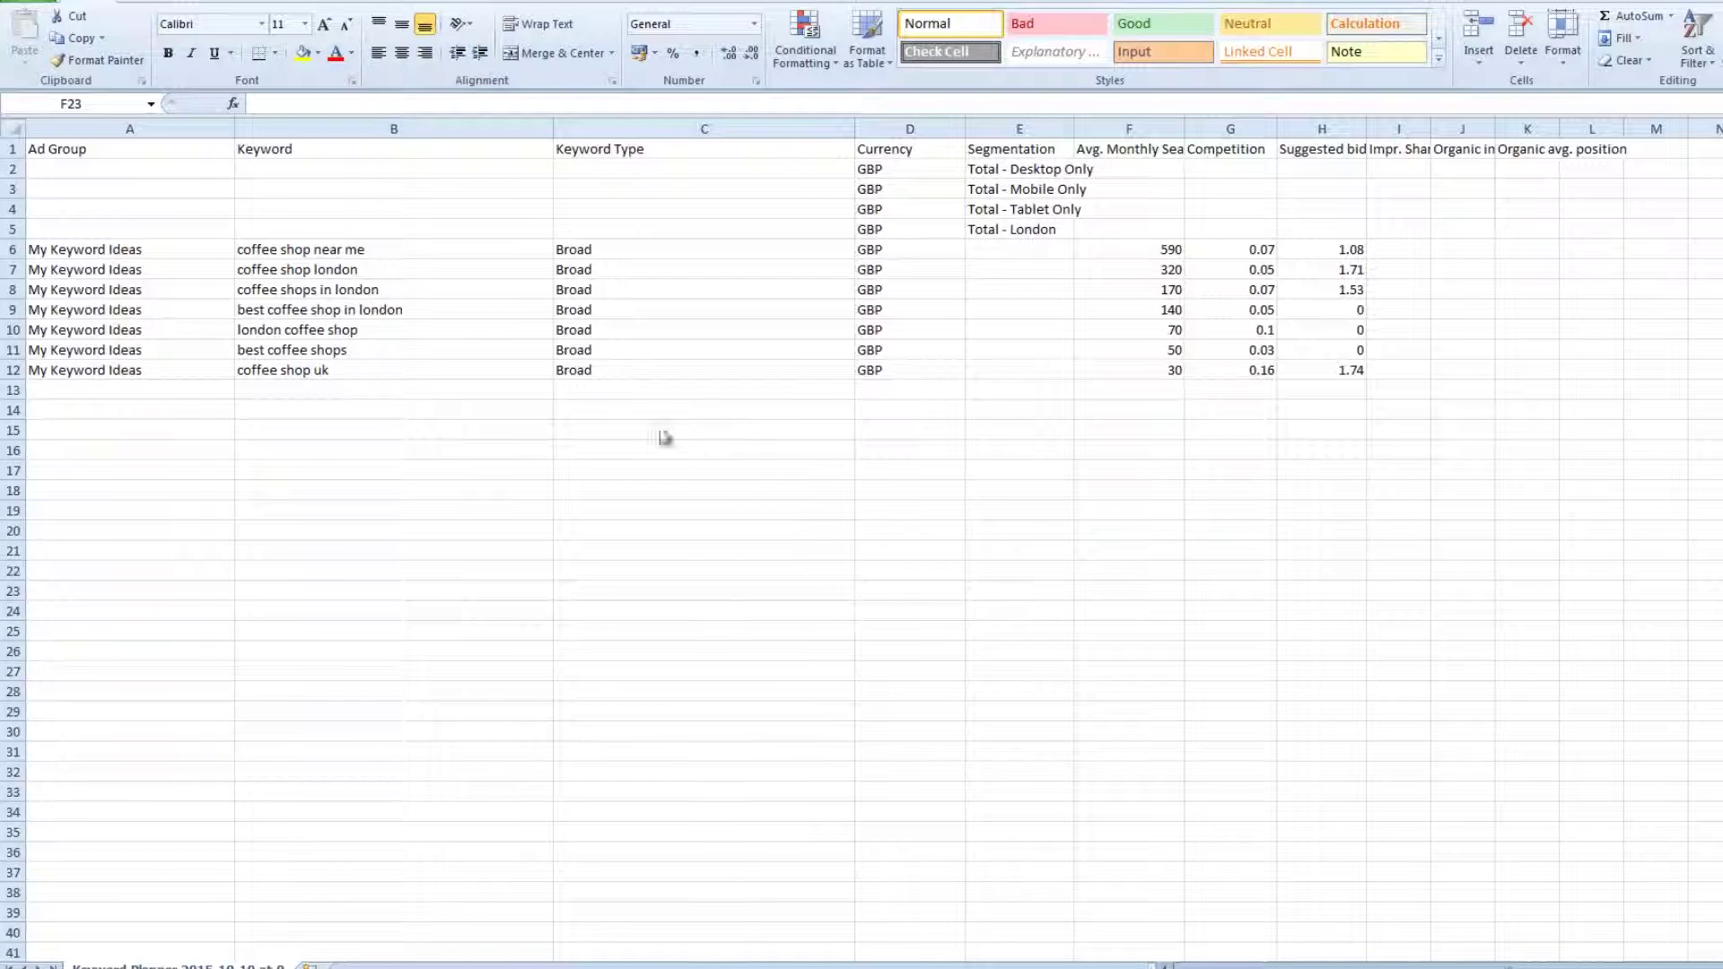
# Step: Fill keyword row 11 (B11:H11), rows 6–8 and row 9 yellow
pyautogui.moveTo(269, 353); pyautogui.dragTo(1337, 352)
pyautogui.click(303, 52)
pyautogui.moveTo(269, 251); pyautogui.dragTo(1247, 289)
pyautogui.click(303, 52)
pyautogui.click(1104, 491)
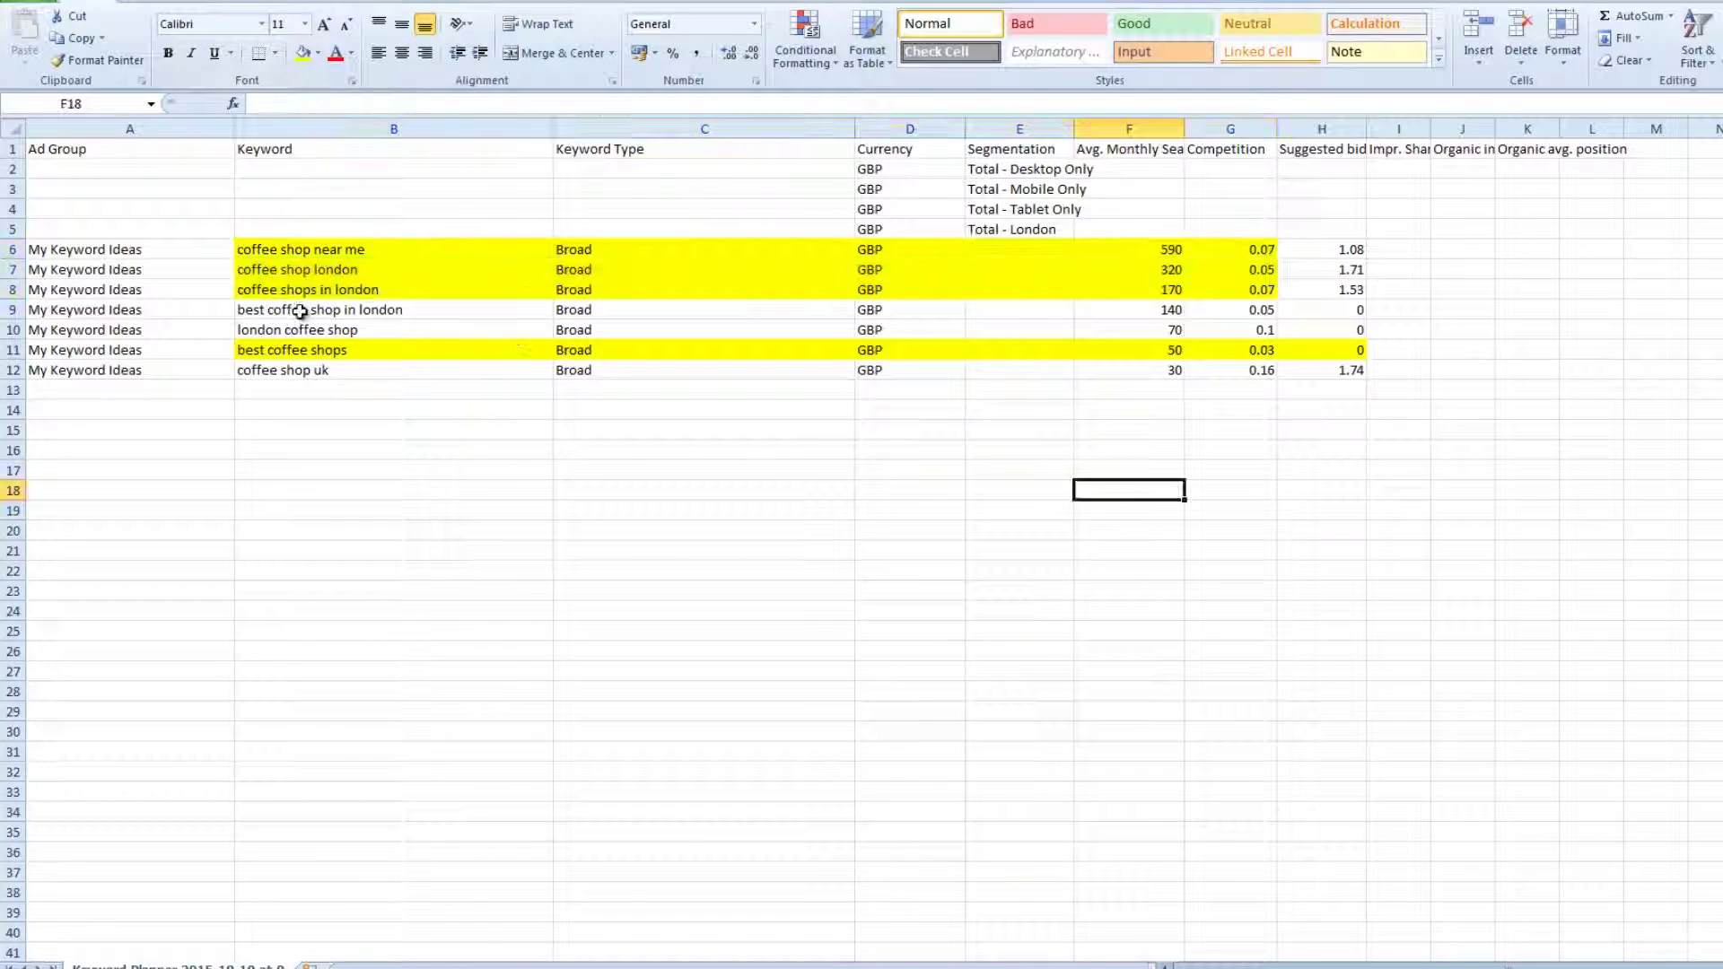
pyautogui.moveTo(296, 311); pyautogui.dragTo(1266, 311)
pyautogui.click(304, 52)
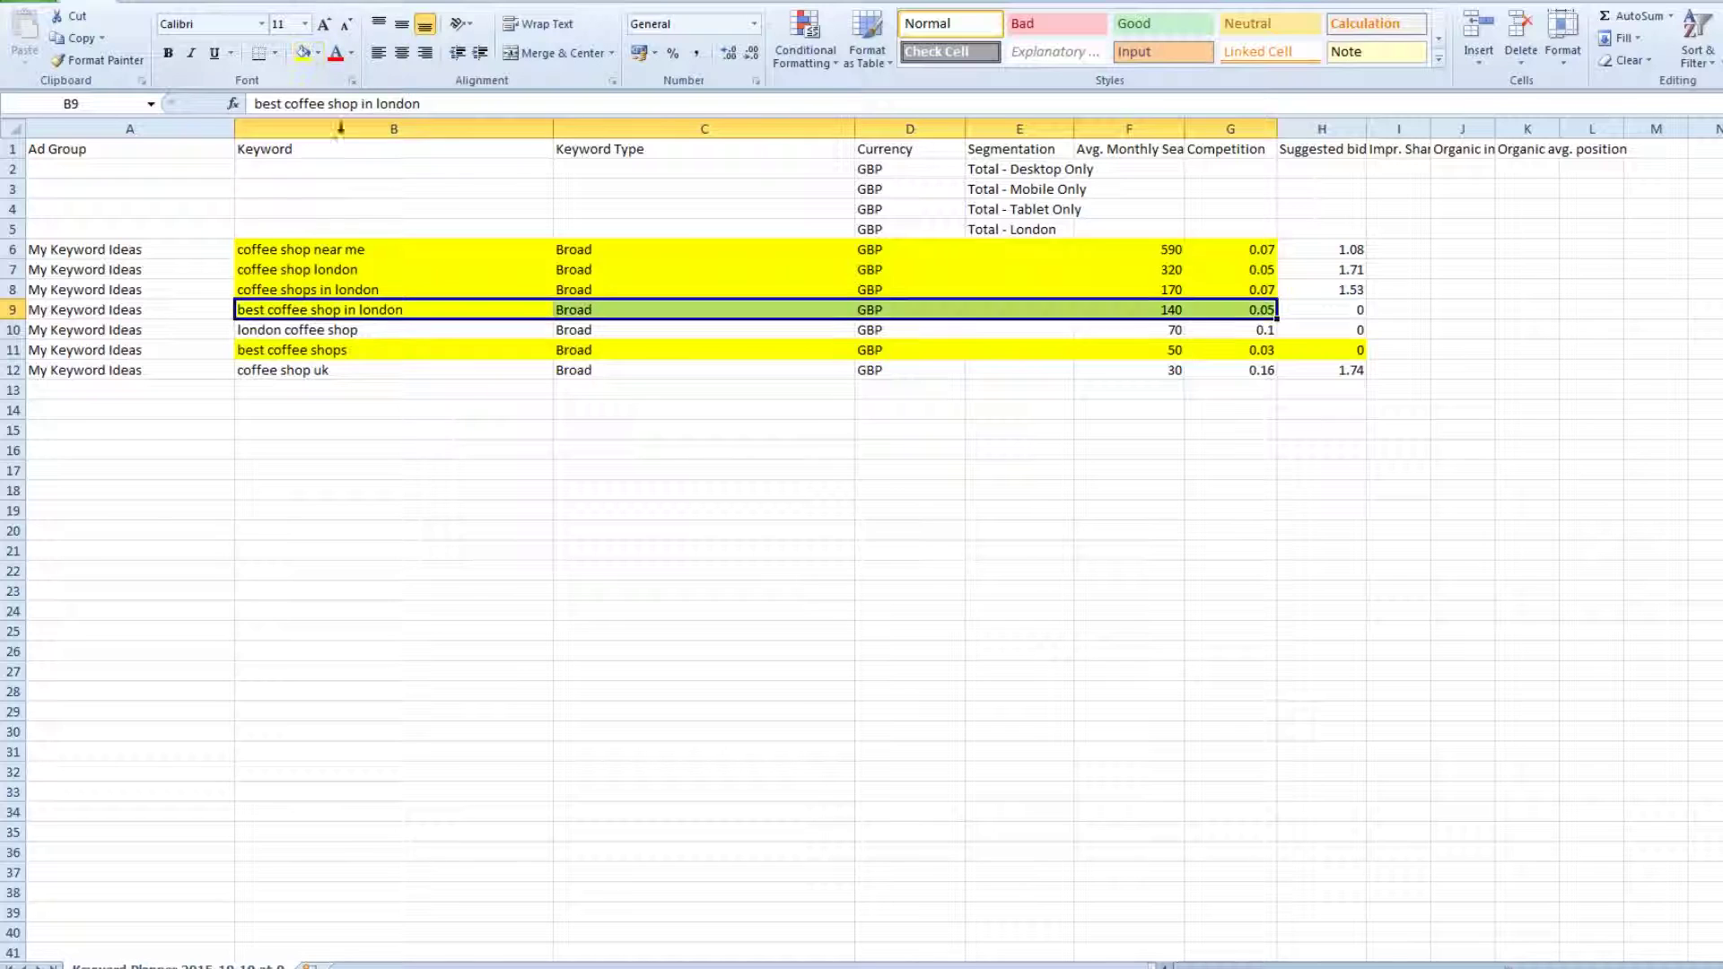
pyautogui.click(1146, 486)
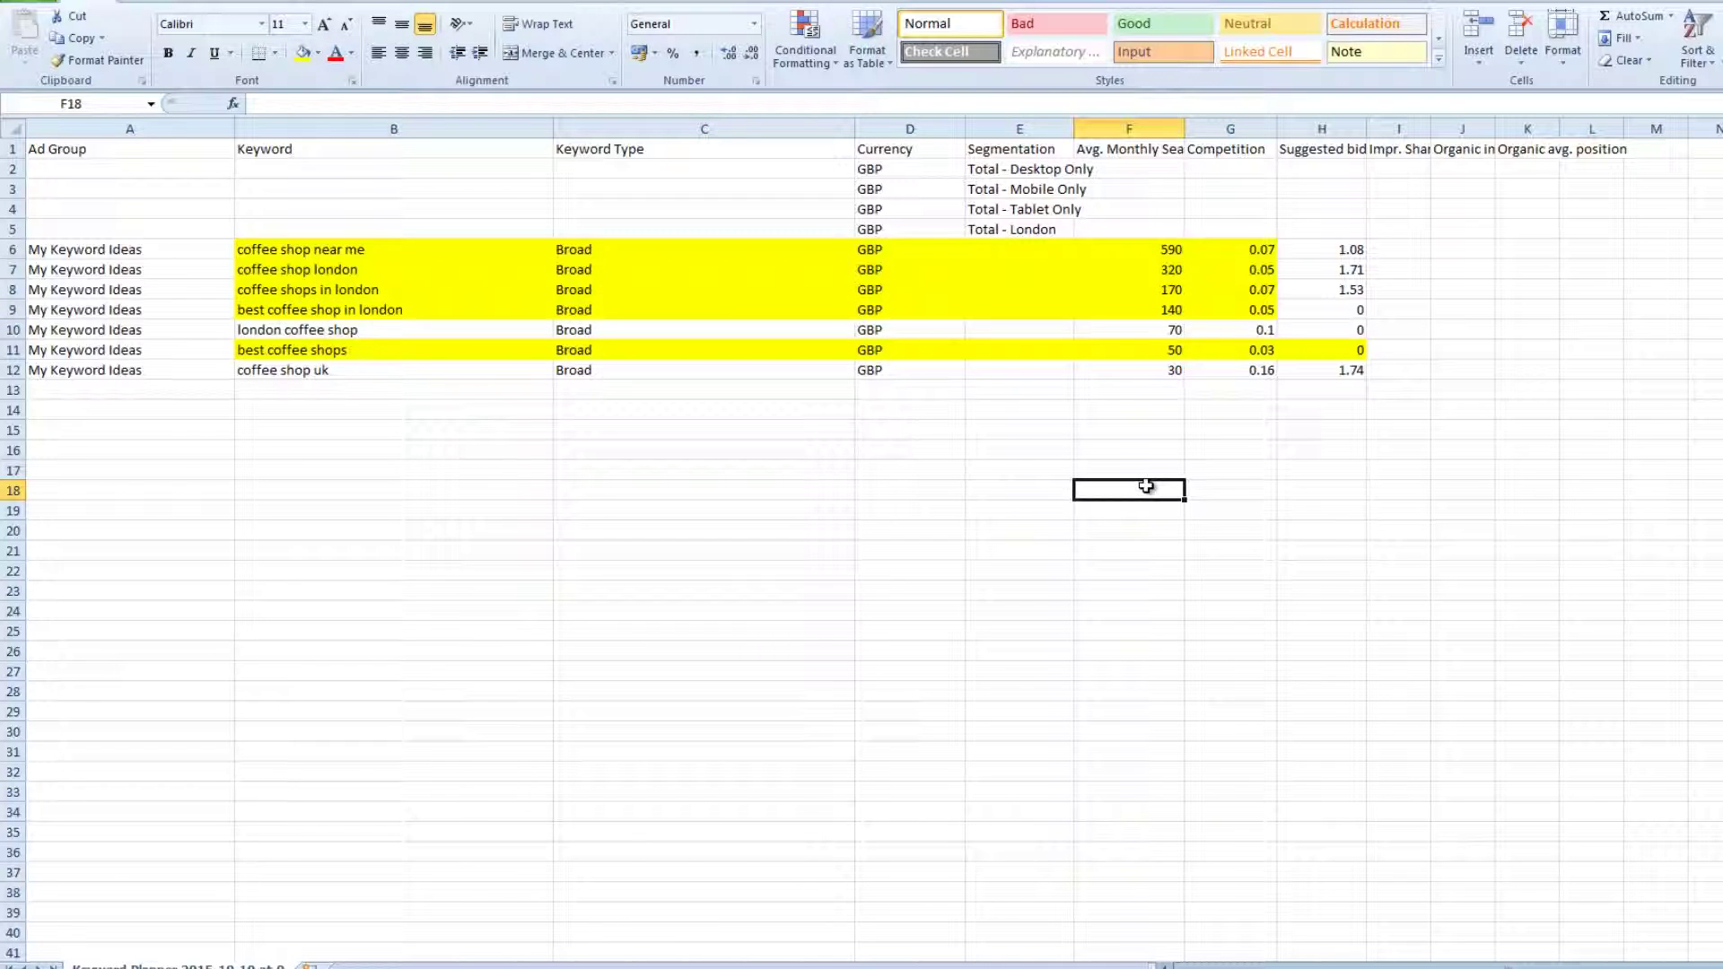